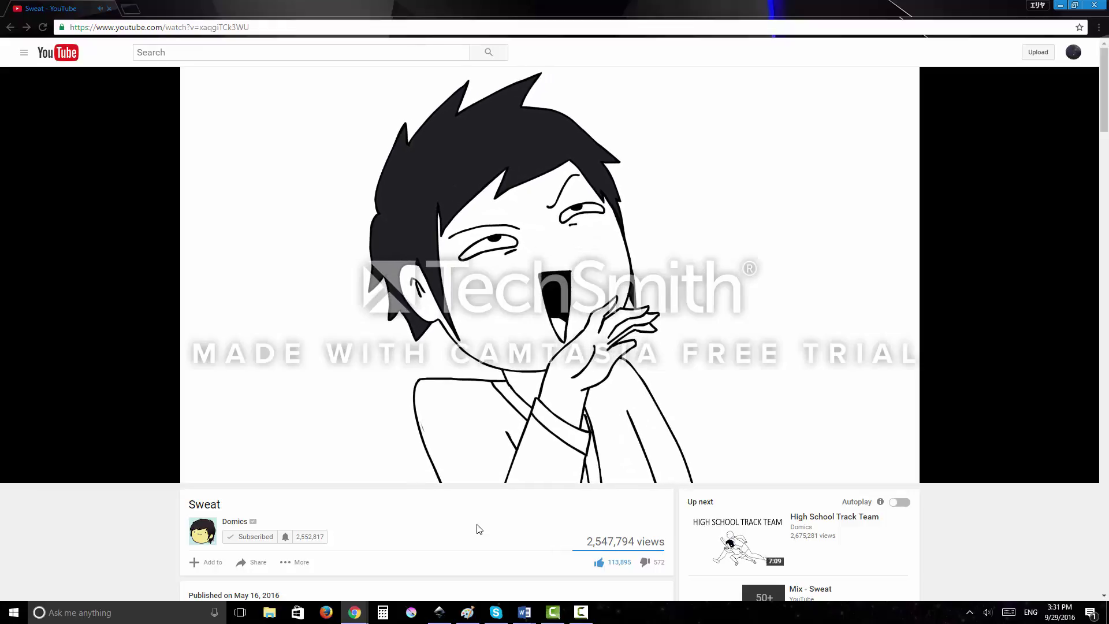
Step: Switch from the YouTube video to the Inkscape drawing of the glasses and decanter
left_click(439, 611)
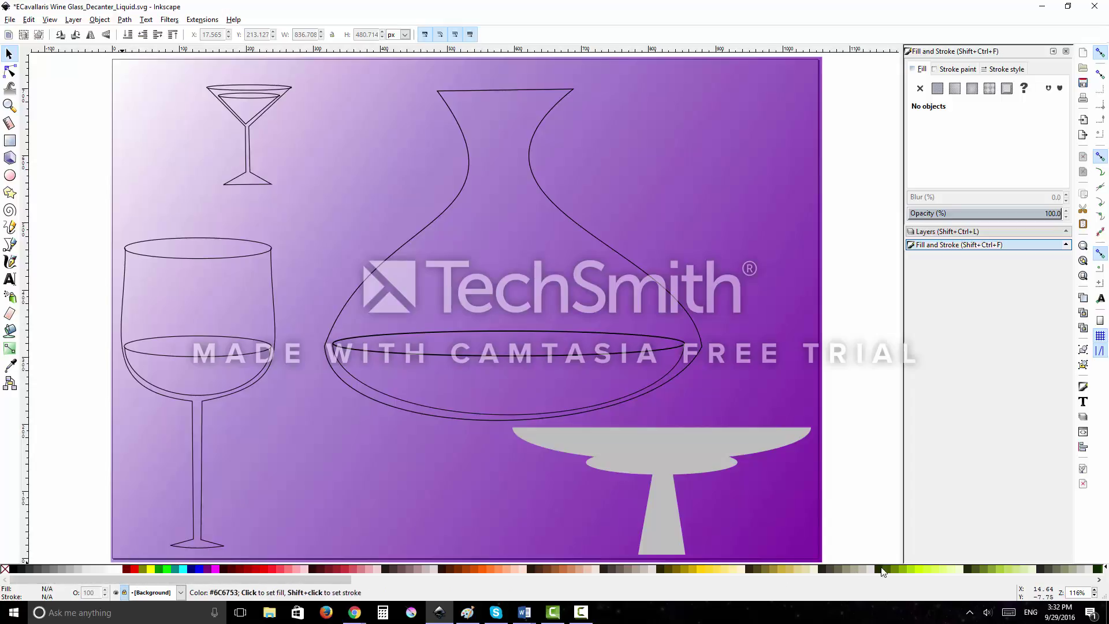
mouse_move(305, 580)
left_mouse_down()
mouse_move(369, 593)
mouse_move(930, 582)
mouse_move(239, 601)
left_mouse_up()
left_click(1105, 569)
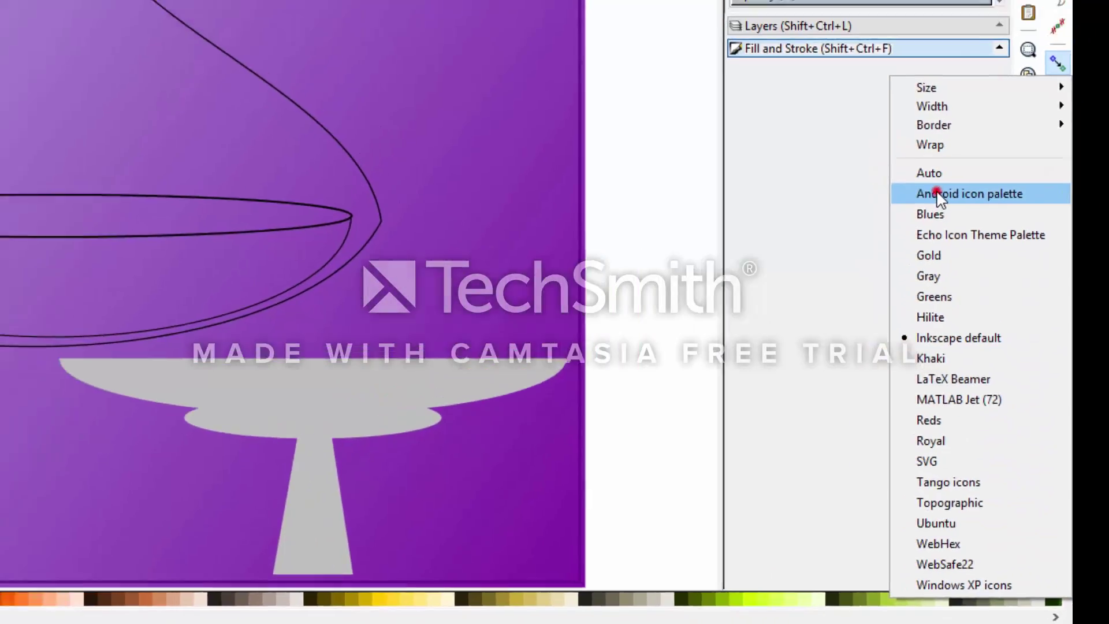
left_click(910, 151)
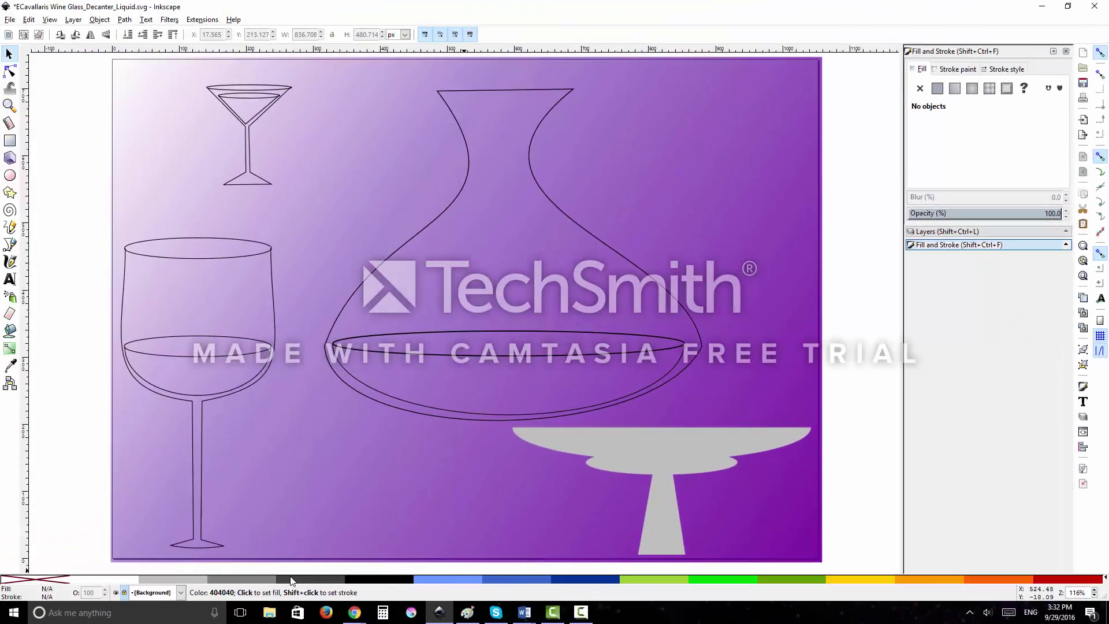
left_click(1105, 578)
left_click(1038, 536)
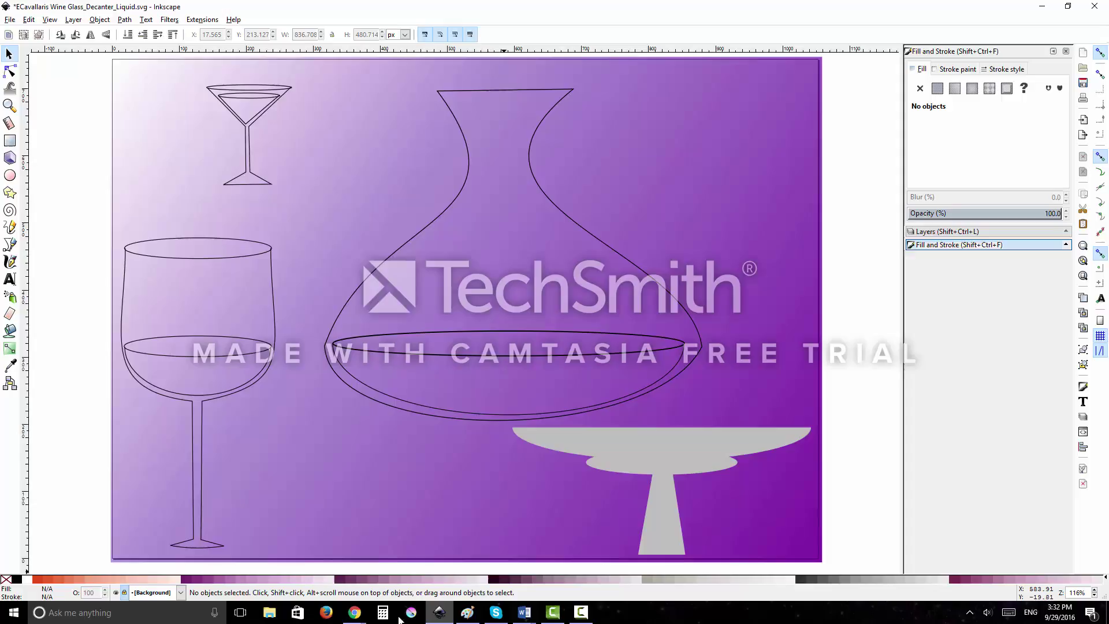
left_click(1106, 579)
left_click(1061, 436)
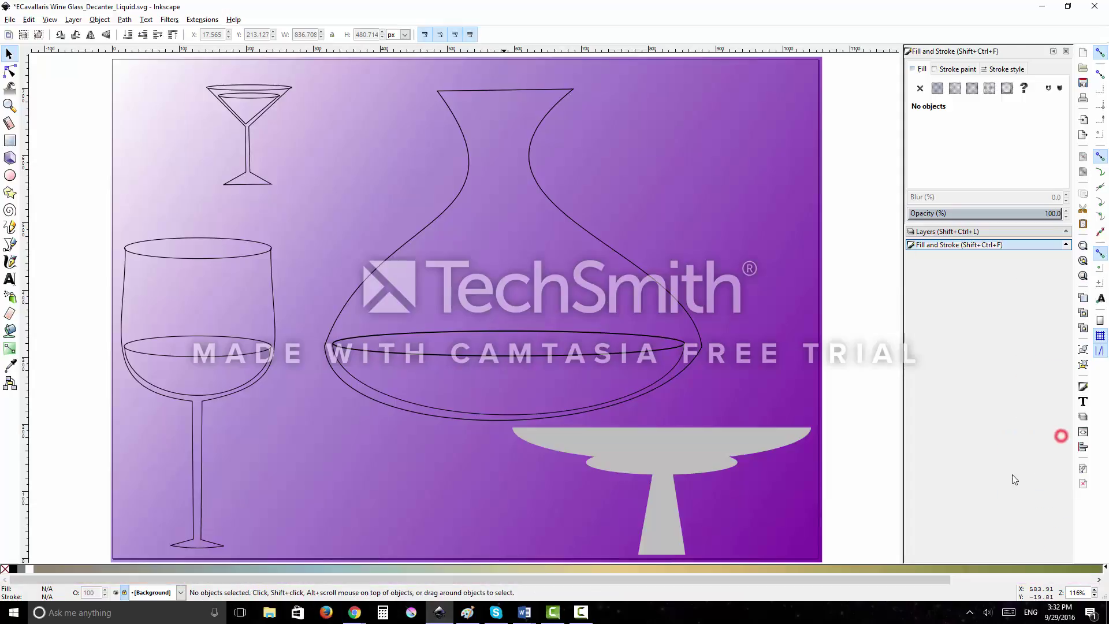
left_click_drag(778, 579, 1107, 572)
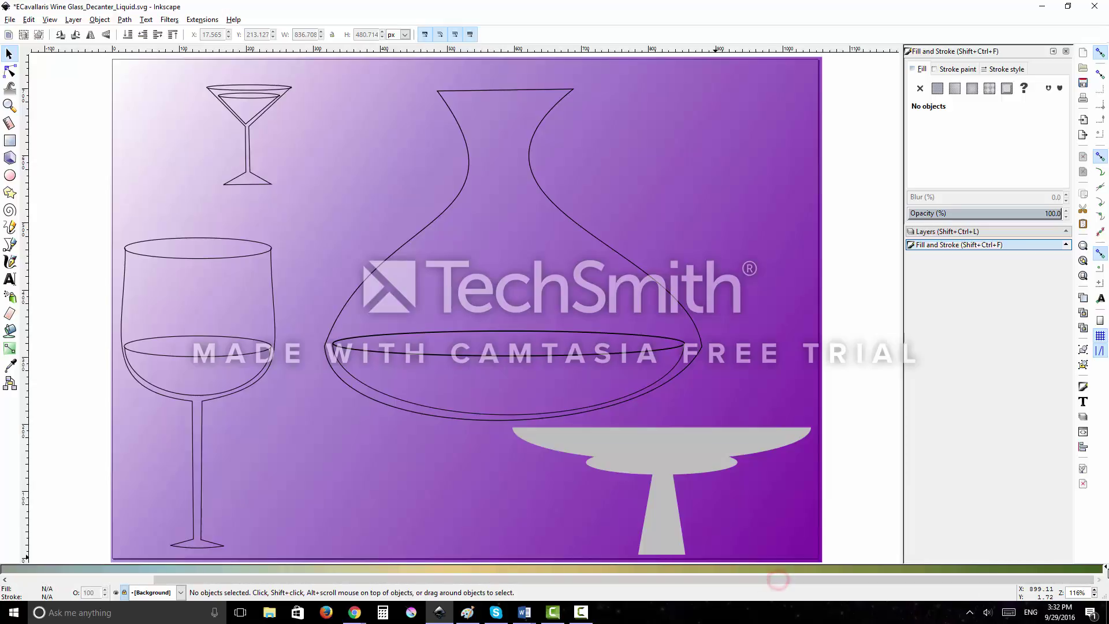
left_click(1105, 569)
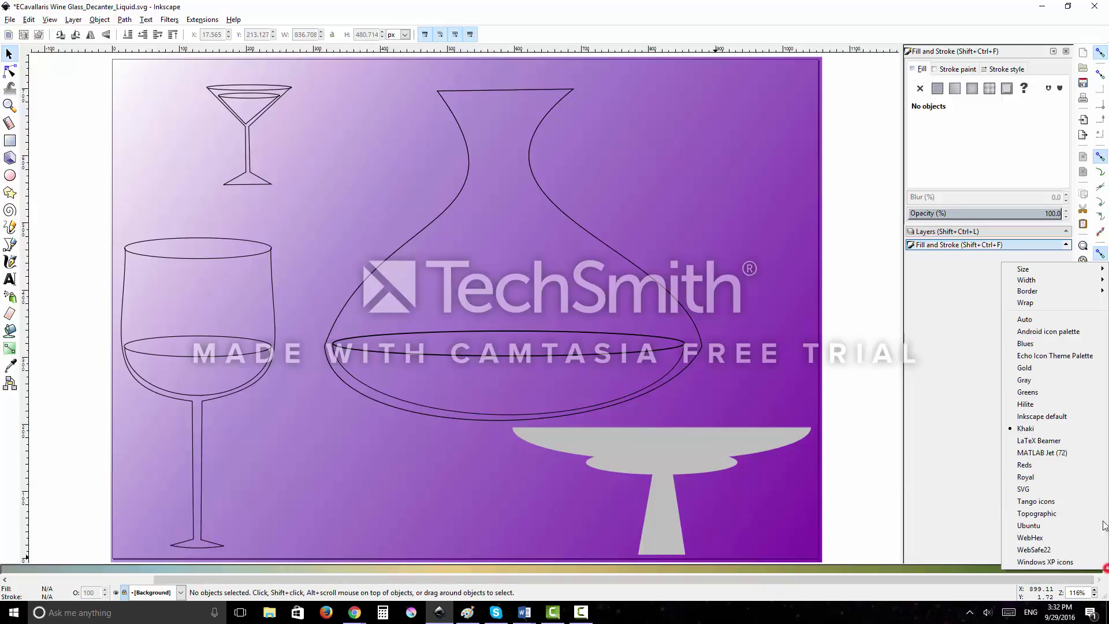
left_click(1069, 417)
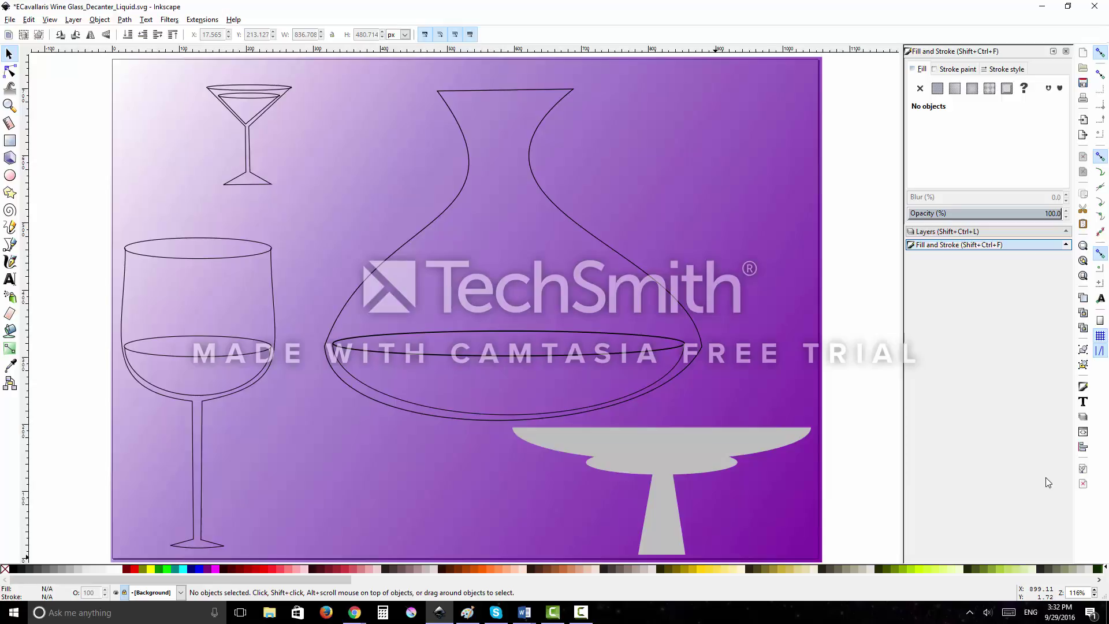
Step: Open the Swatches dialog with Shift+Ctrl+W, then check the View menu for it
key("ctrl+shift+w")
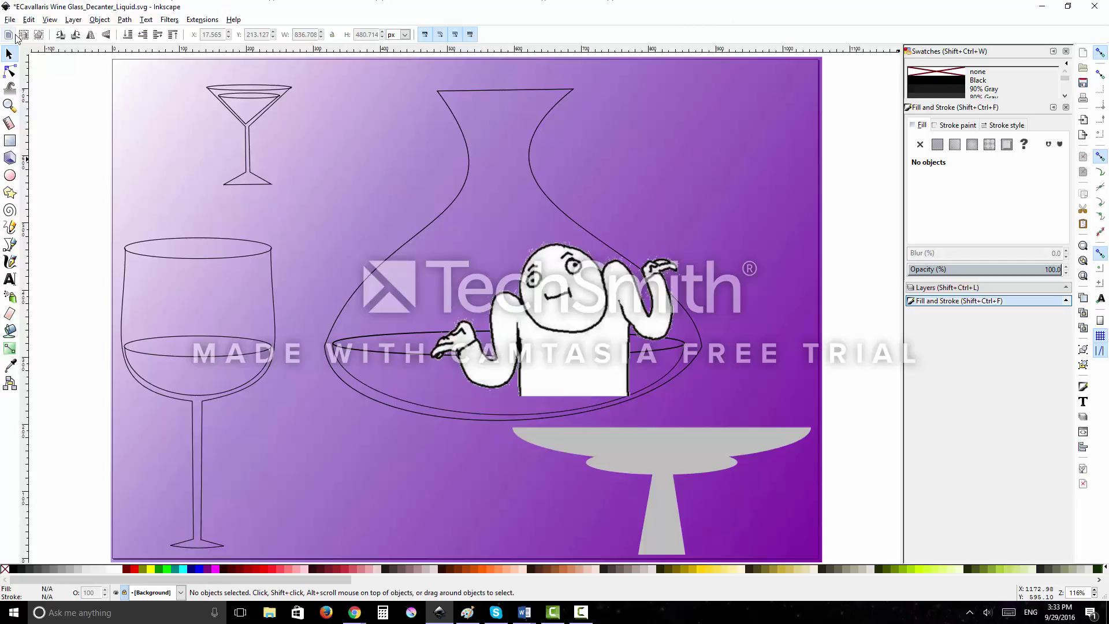
left_click(48, 23)
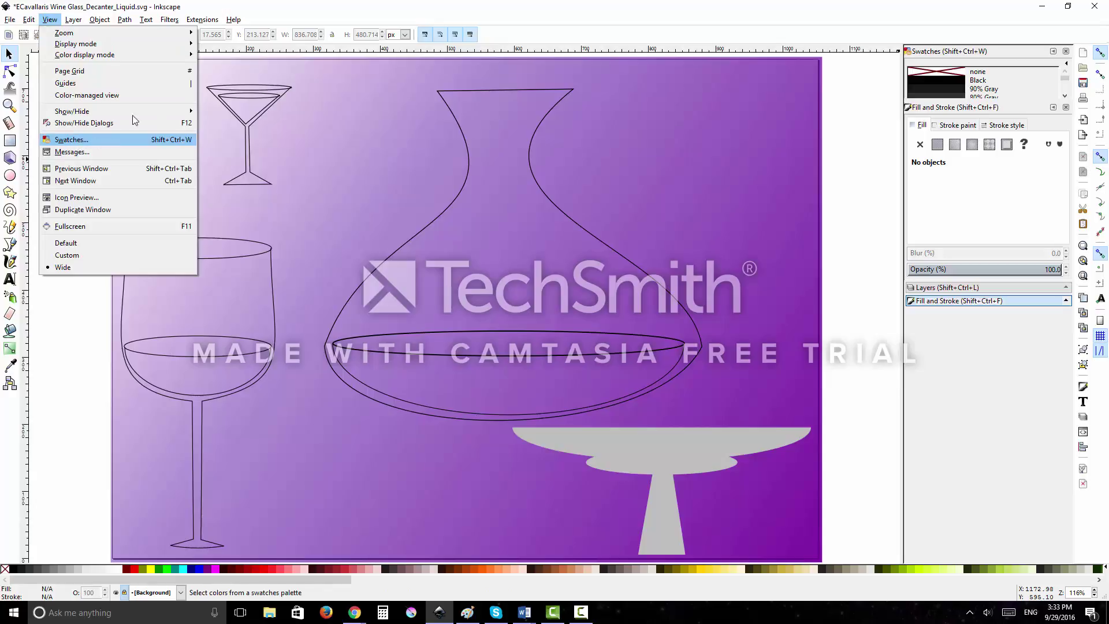
Step: Collapse Fill and Stroke and stretch the Swatches panel tall enough to show many colours
left_click(252, 11)
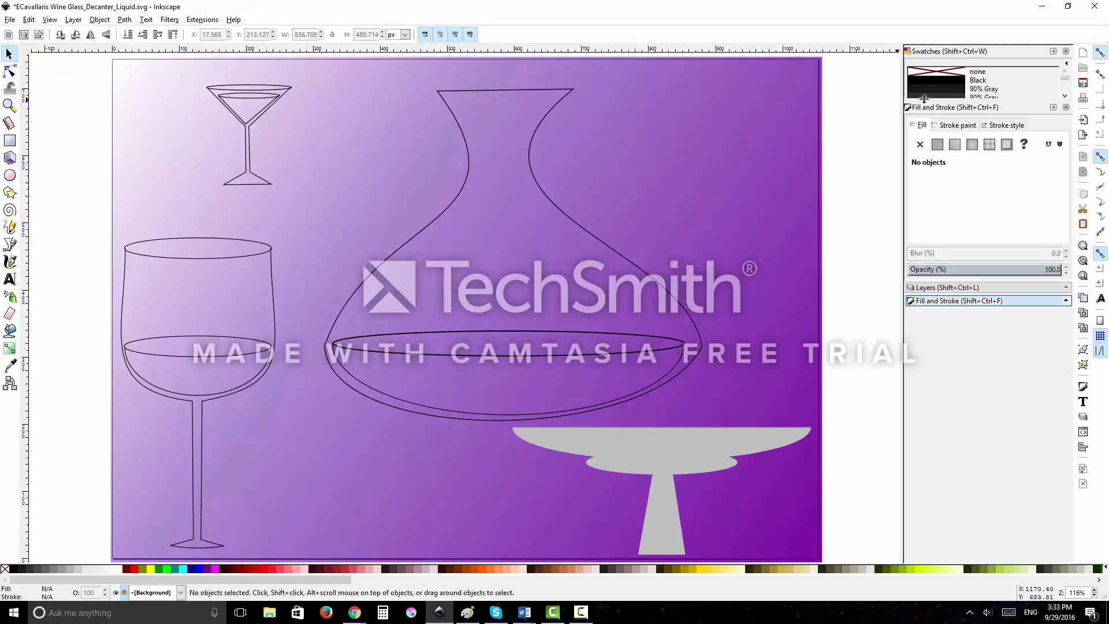
left_click(1054, 108)
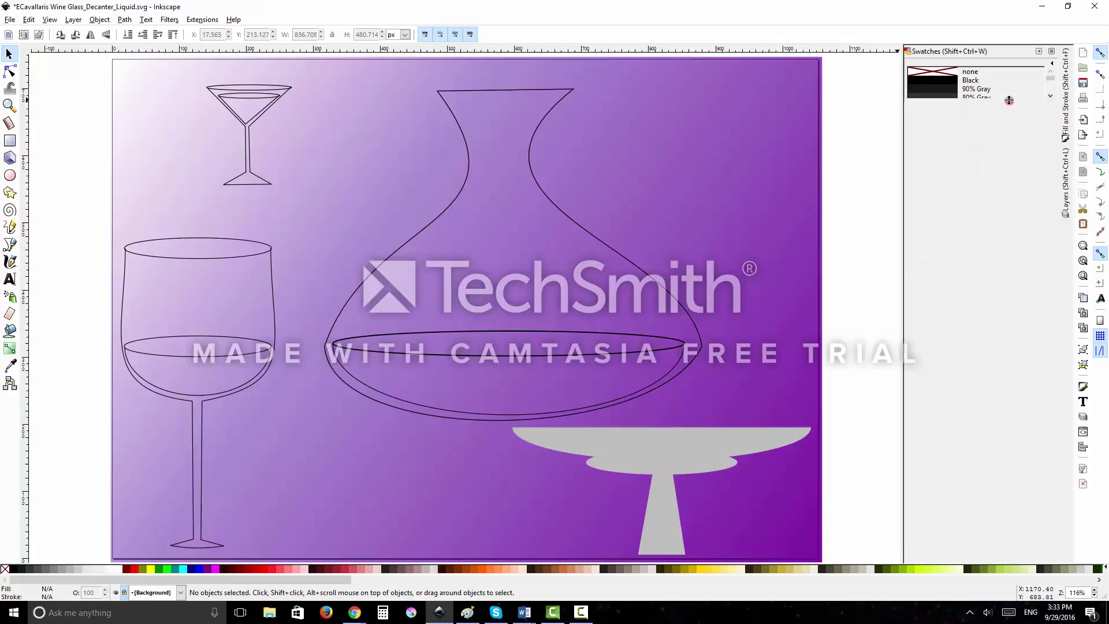
left_click_drag(1008, 99, 1022, 560)
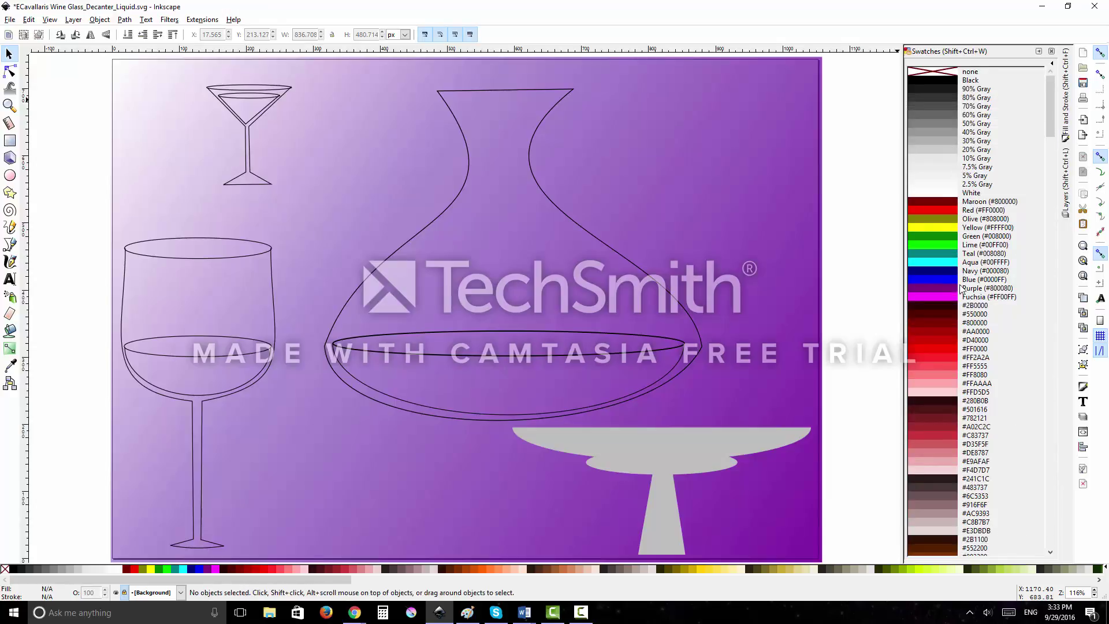
scroll(974, 298, "down", 15)
scroll(974, 301, "down", 20)
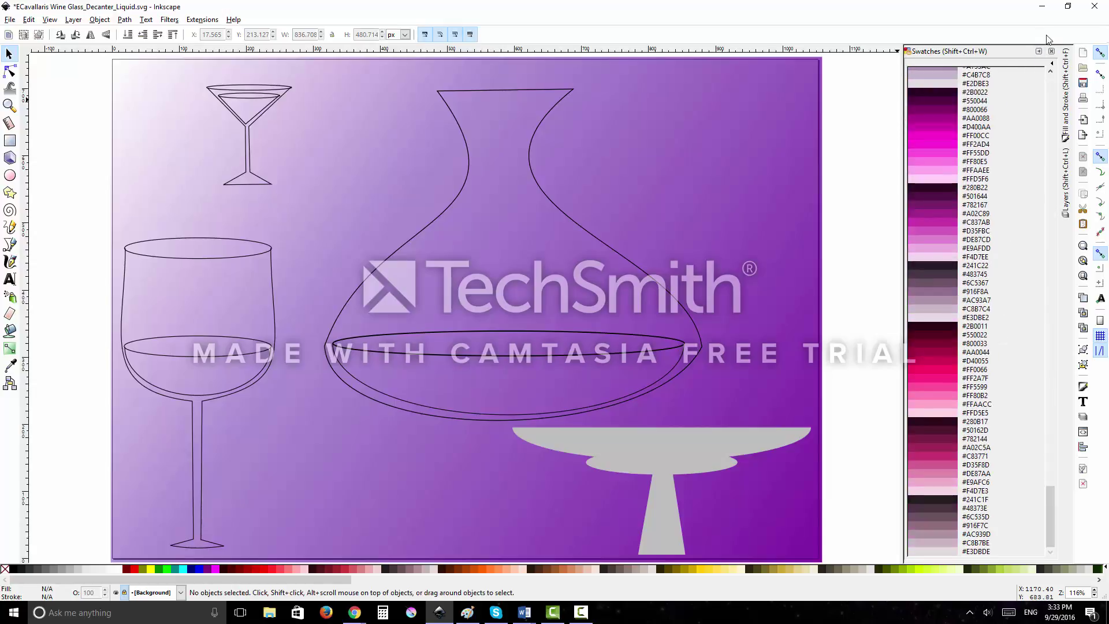
Step: Switch the Swatches panel to List view, showing the default palette's named colours
left_click(1053, 65)
left_click(984, 85)
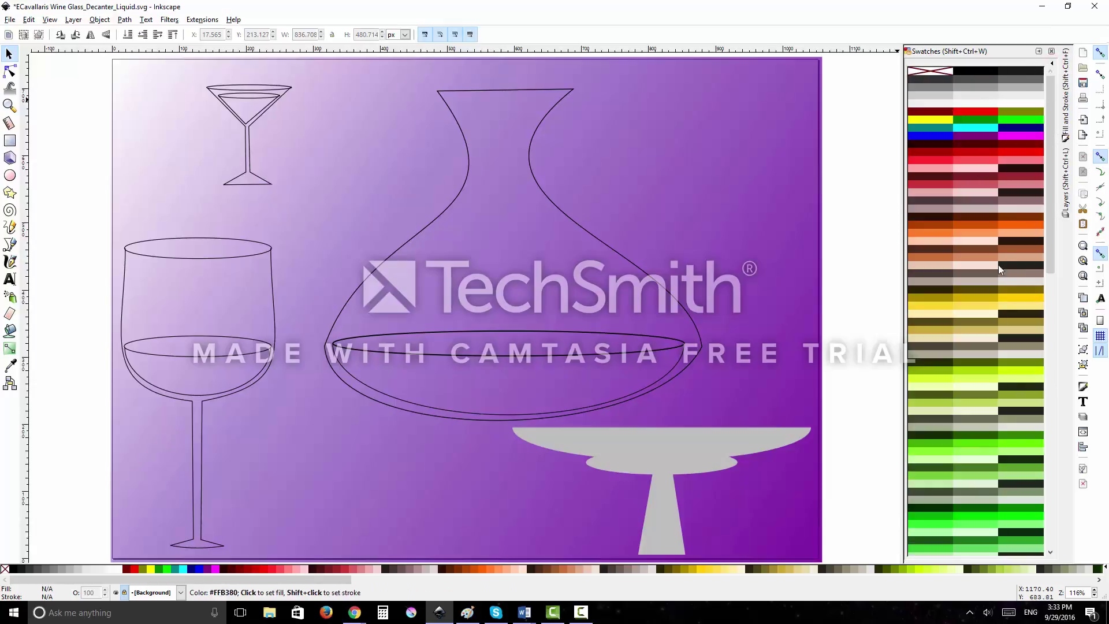
left_click(1052, 63)
left_click(1009, 74)
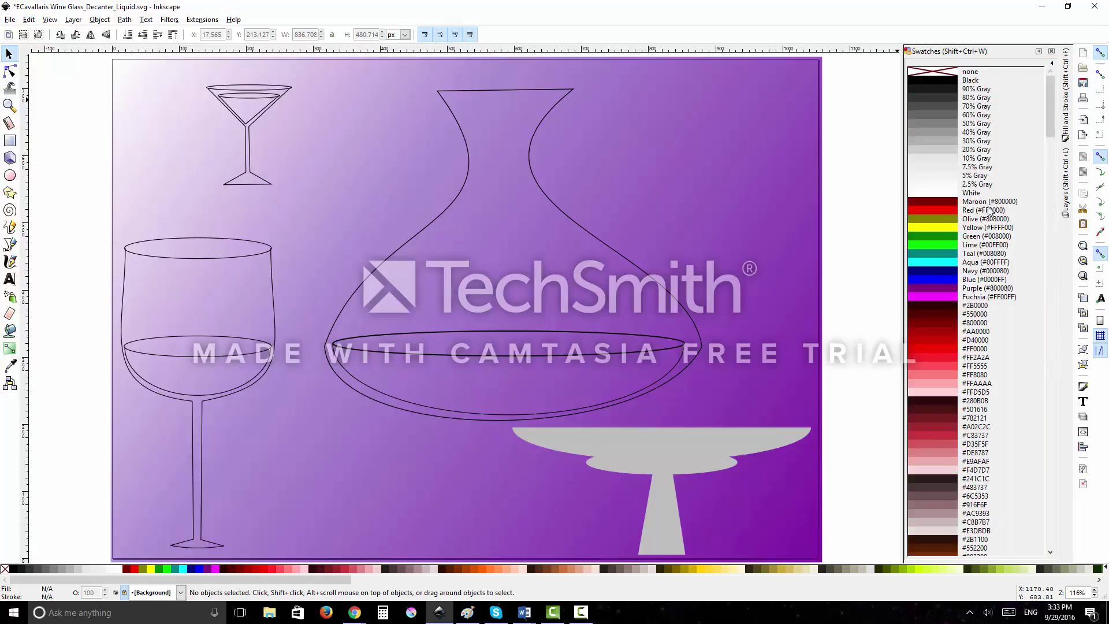
Step: Dismiss the Swatches options menu unchanged and close the Swatches panel
left_click(1052, 68)
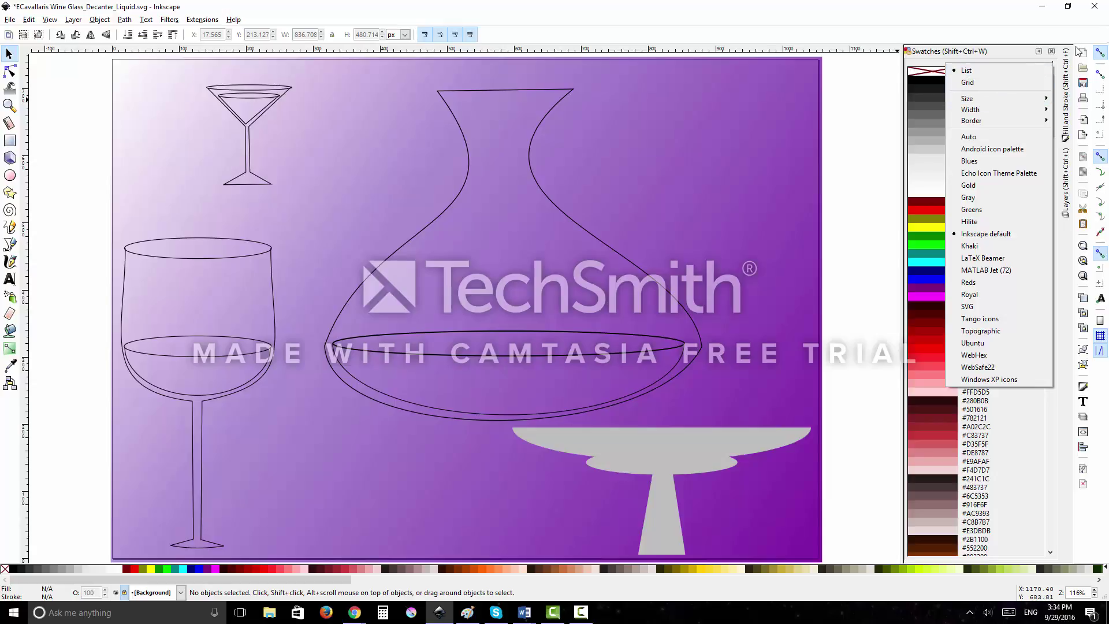
left_click(1053, 53)
left_click(1052, 52)
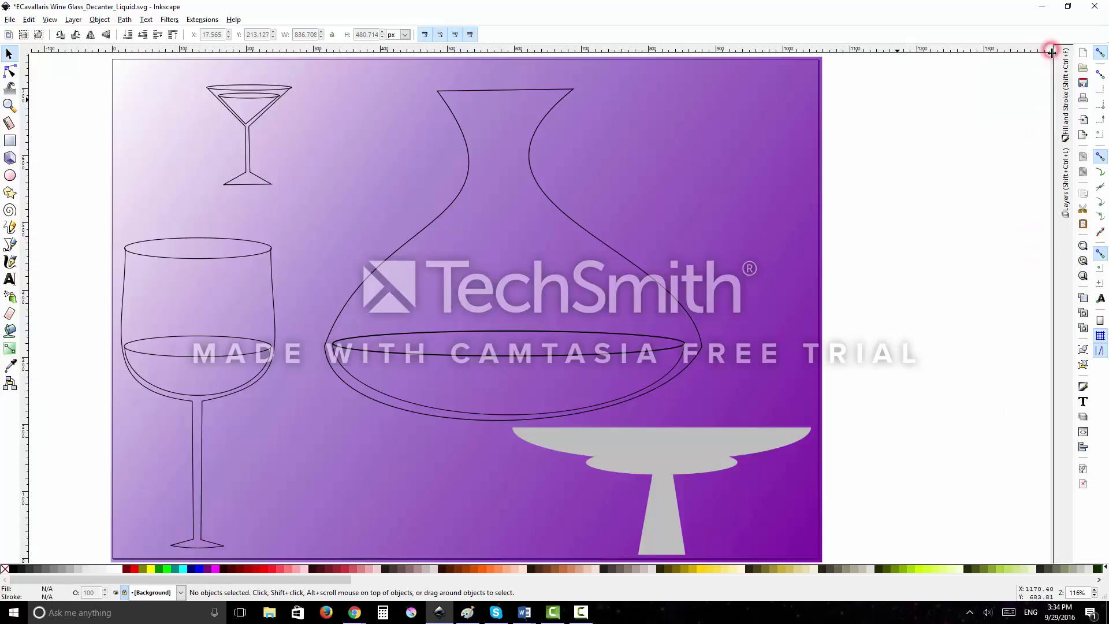
Step: Show the Layers panel, try dragging a blue swatch onto the decanter, then reopen Fill and Stroke
left_click(1068, 186)
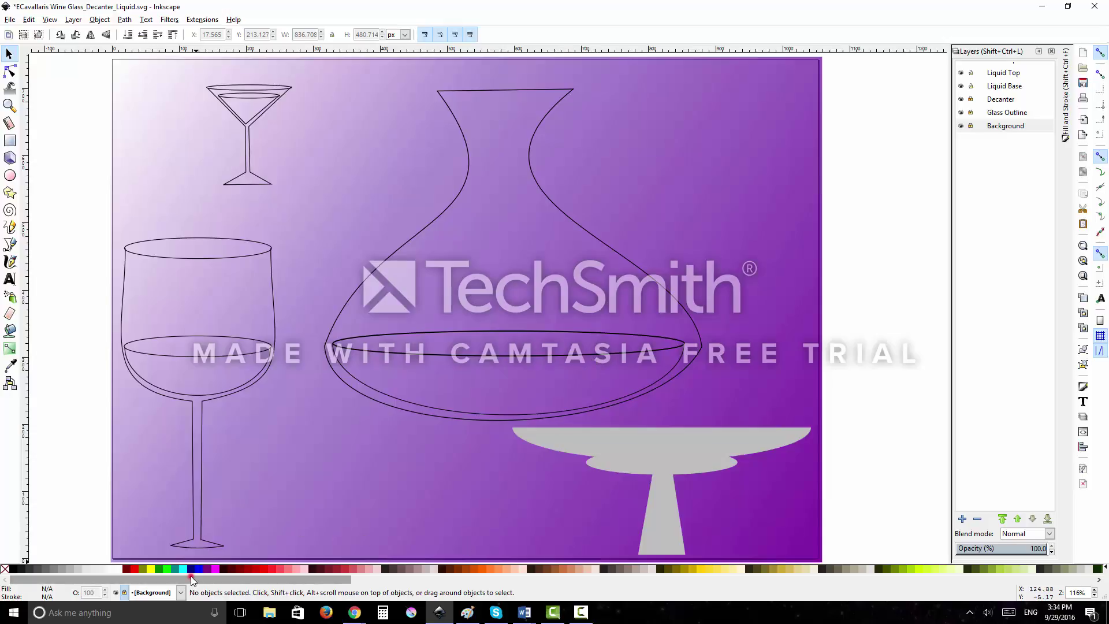
left_click_drag(191, 577, 558, 574)
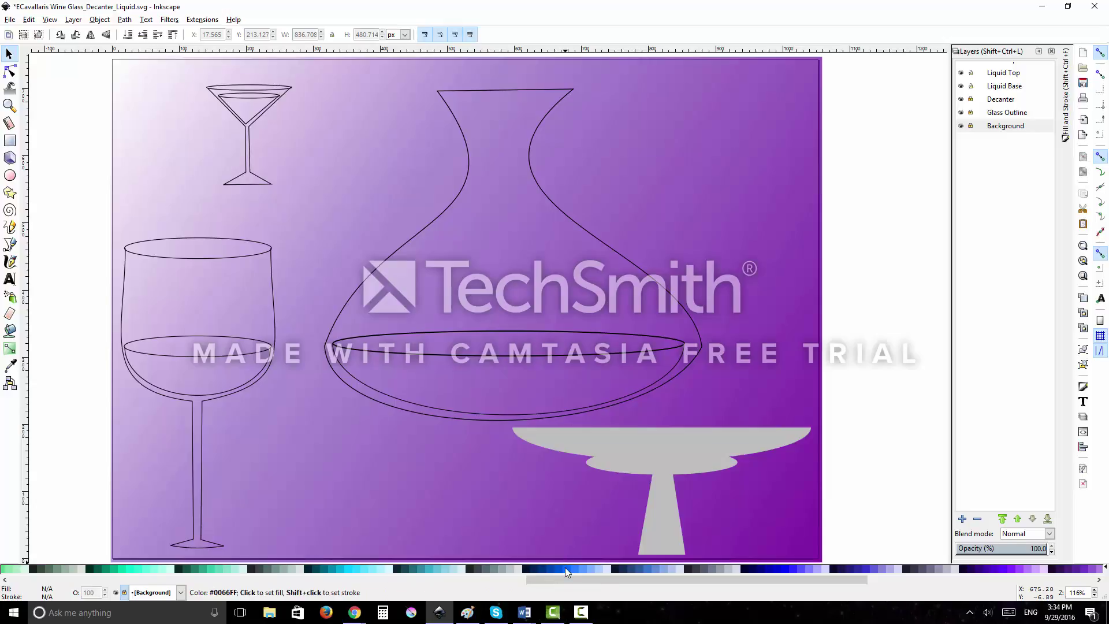
left_click_drag(558, 570, 524, 388)
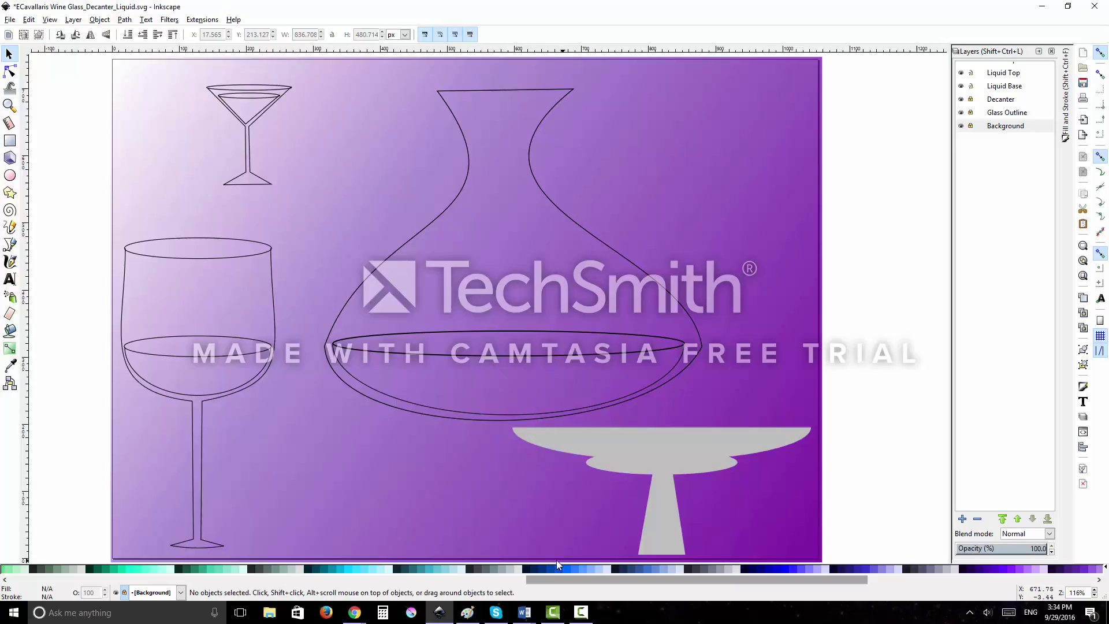
left_click_drag(558, 568, 492, 419)
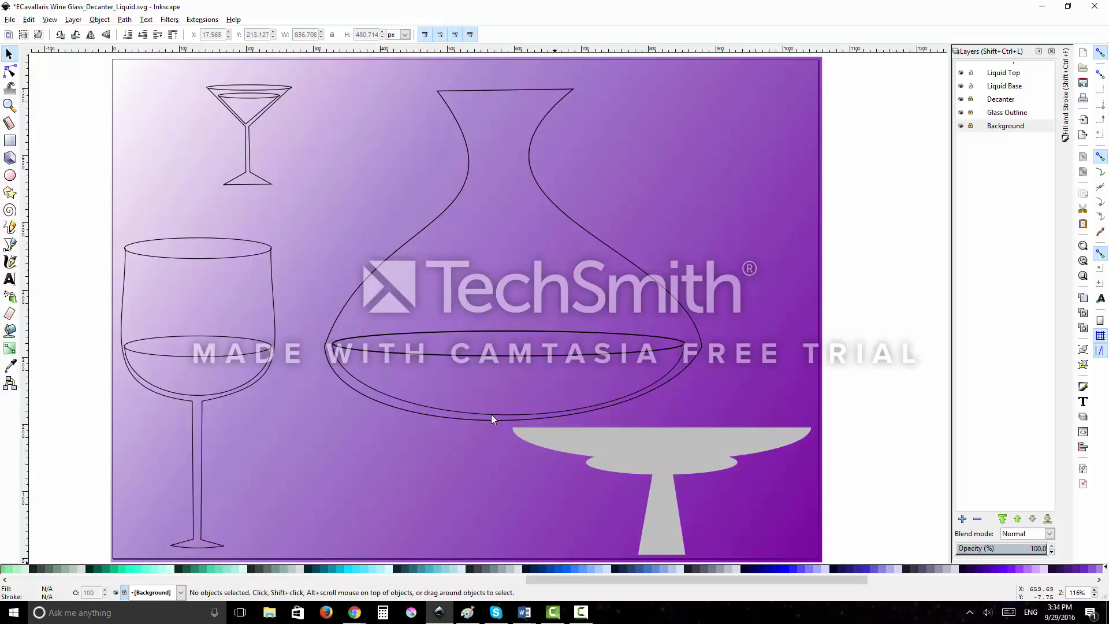
key("ctrl+shift+f")
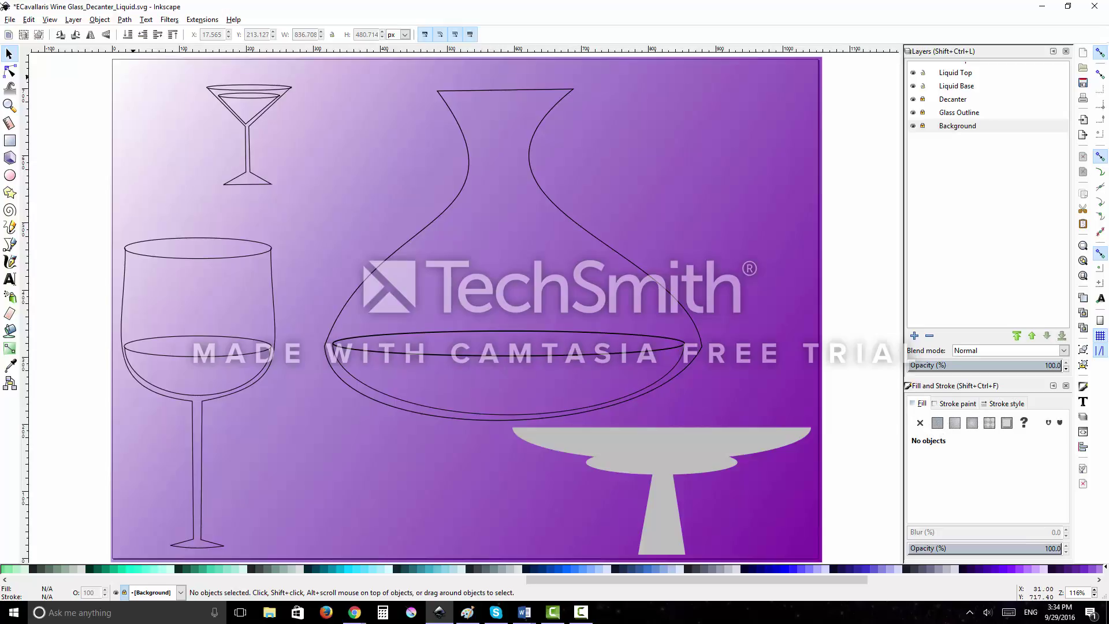
Step: Give the decanter liquid shapes a flat fill and colour the Liquid Base pure blue 0000ff
left_click(478, 354)
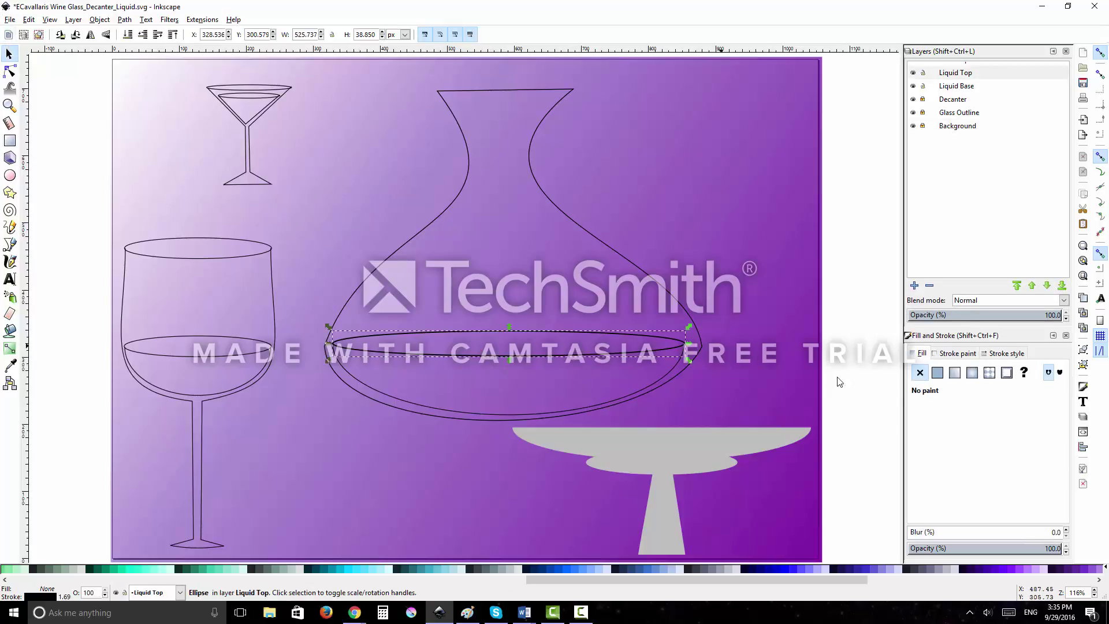
key("ctrl+alt+a")
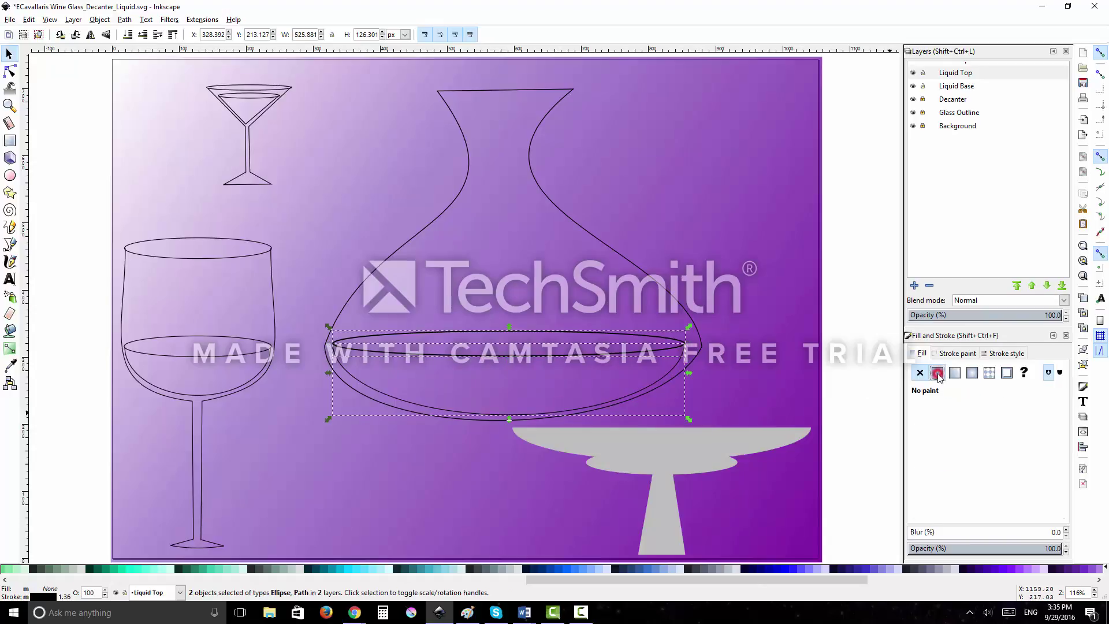
left_click(938, 373)
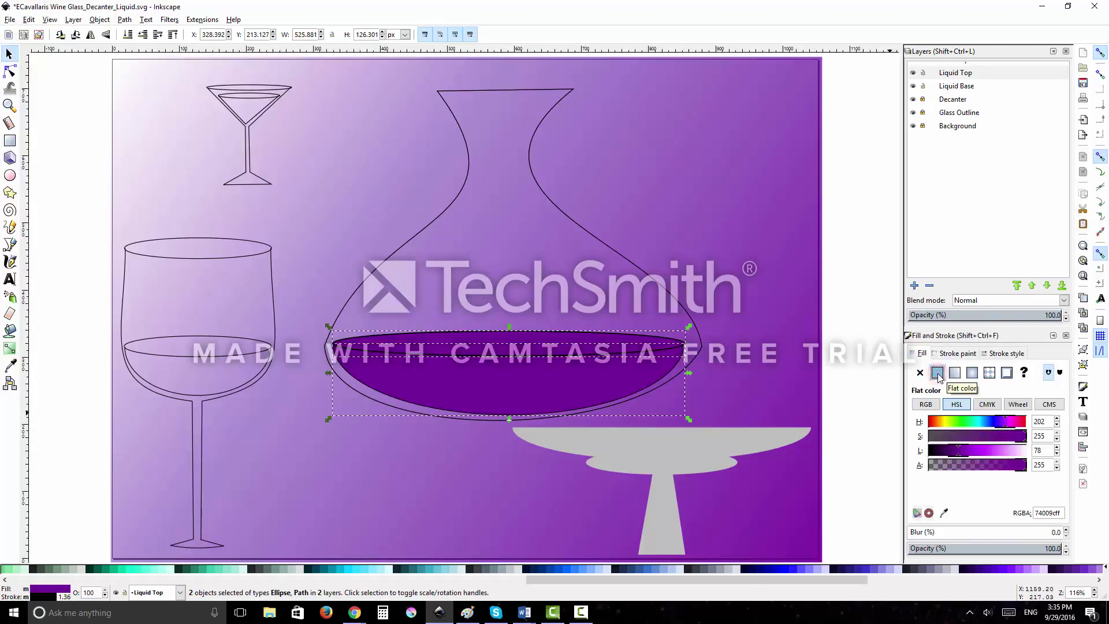
left_click(730, 309)
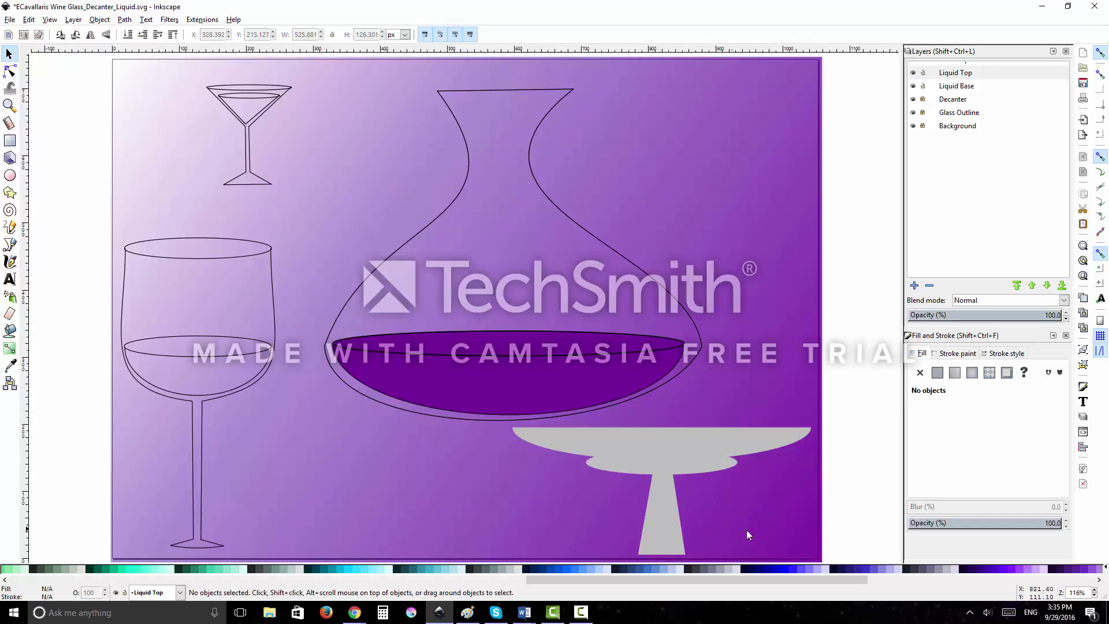
left_click(431, 407)
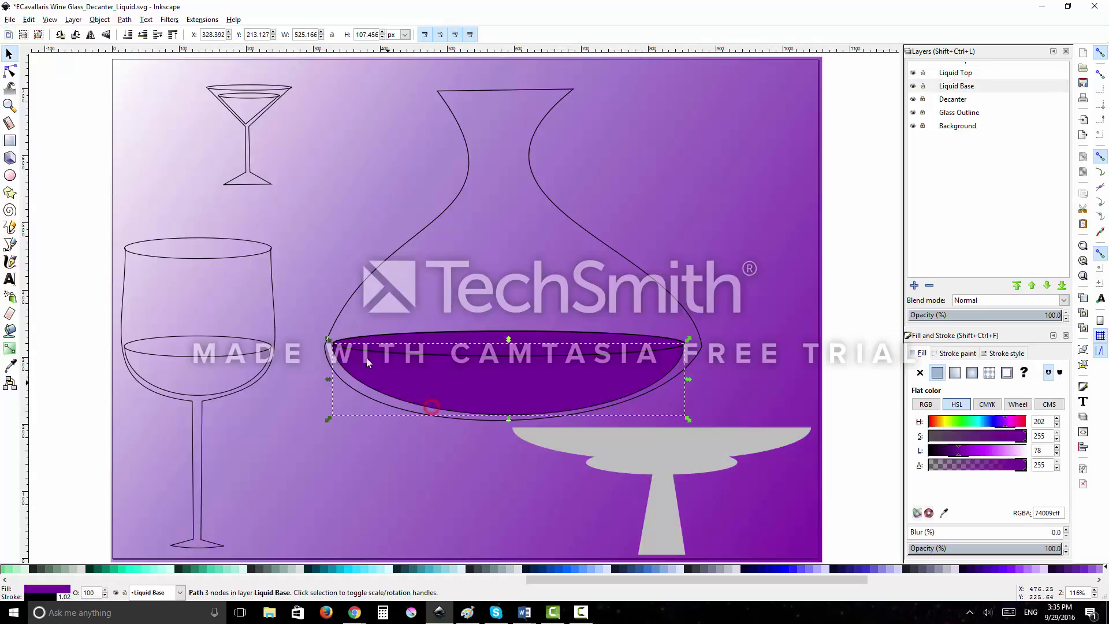
left_click(784, 570)
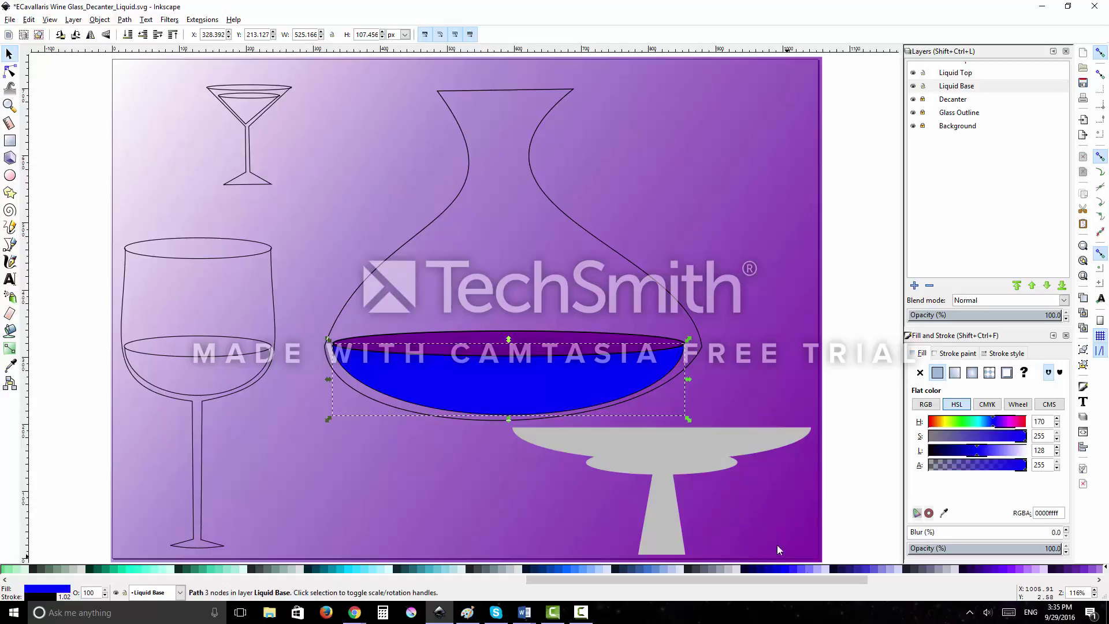
Step: Recolour the decanter's Liquid Top ellipse from purple to light blue #5555FF
left_click(425, 332)
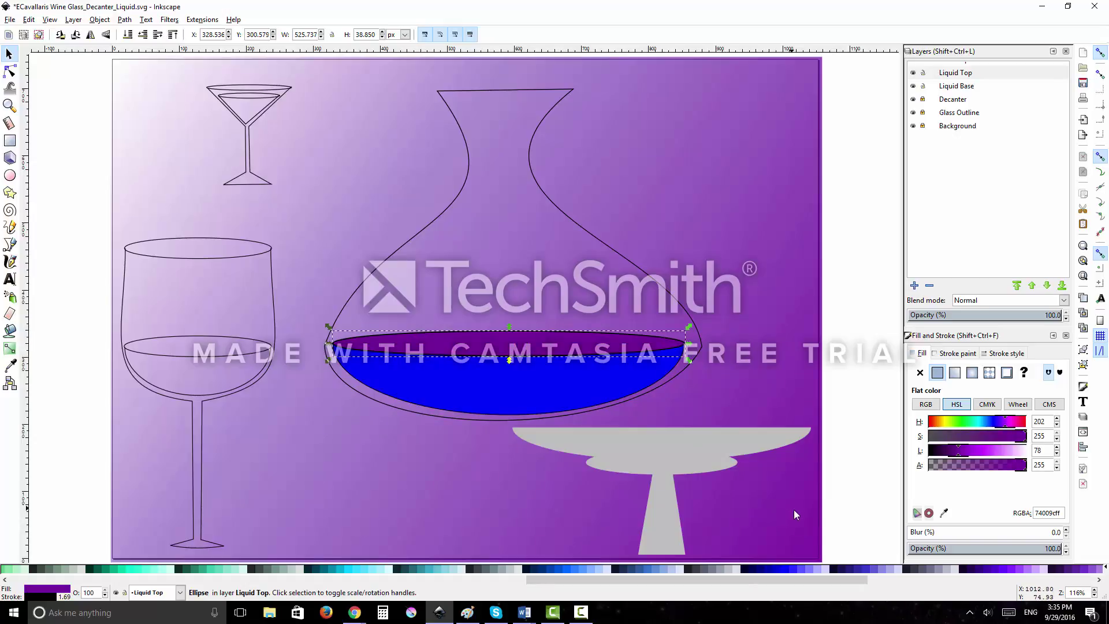
left_click(801, 569)
left_click(796, 570)
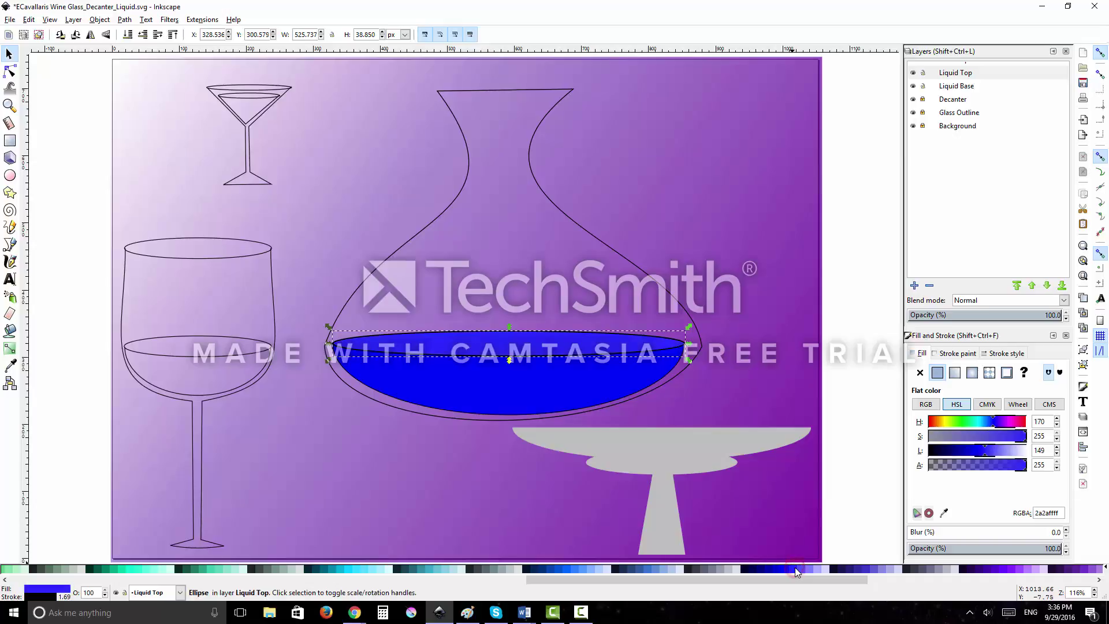
left_click(800, 569)
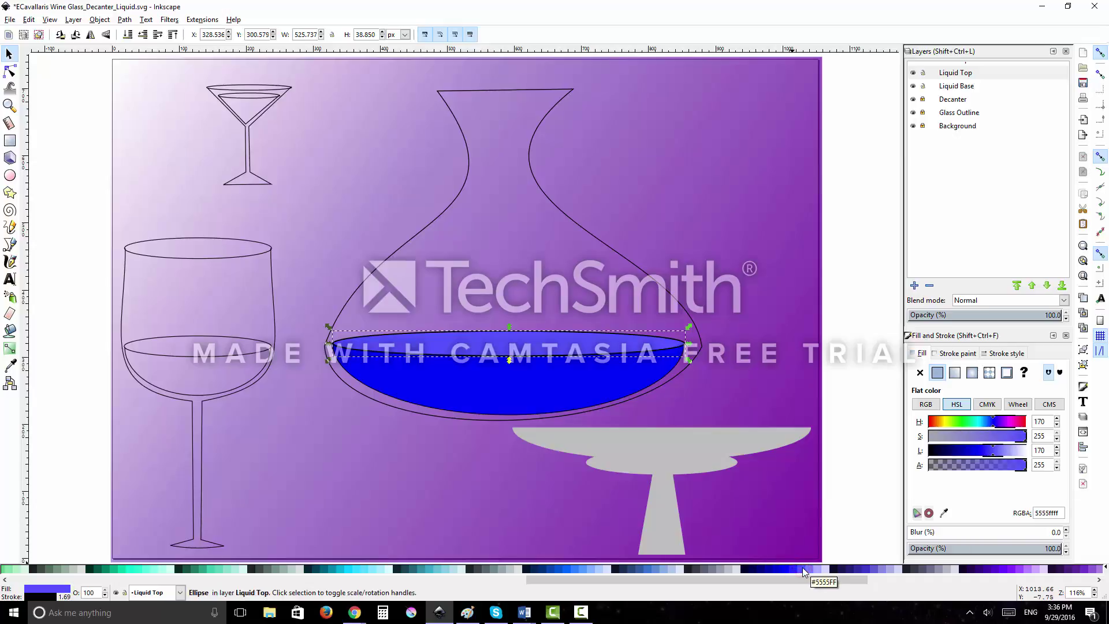
left_click(876, 351)
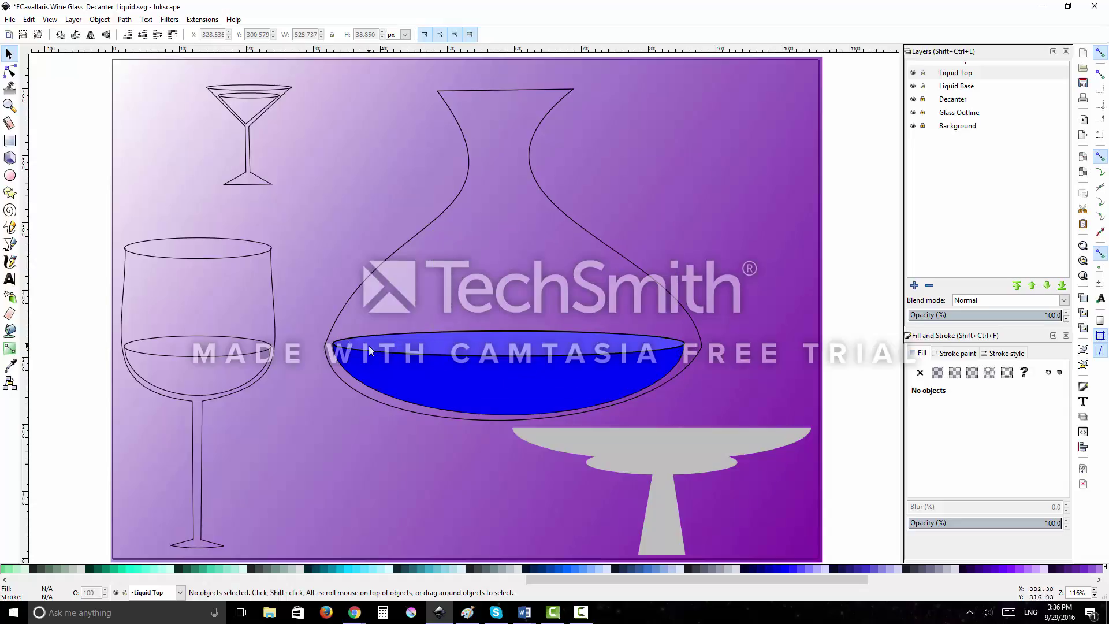
Step: Set the stroke of both decanter liquid shapes to No paint
mouse_move(315, 307)
left_mouse_down()
mouse_move(678, 498)
mouse_move(778, 496)
left_mouse_up()
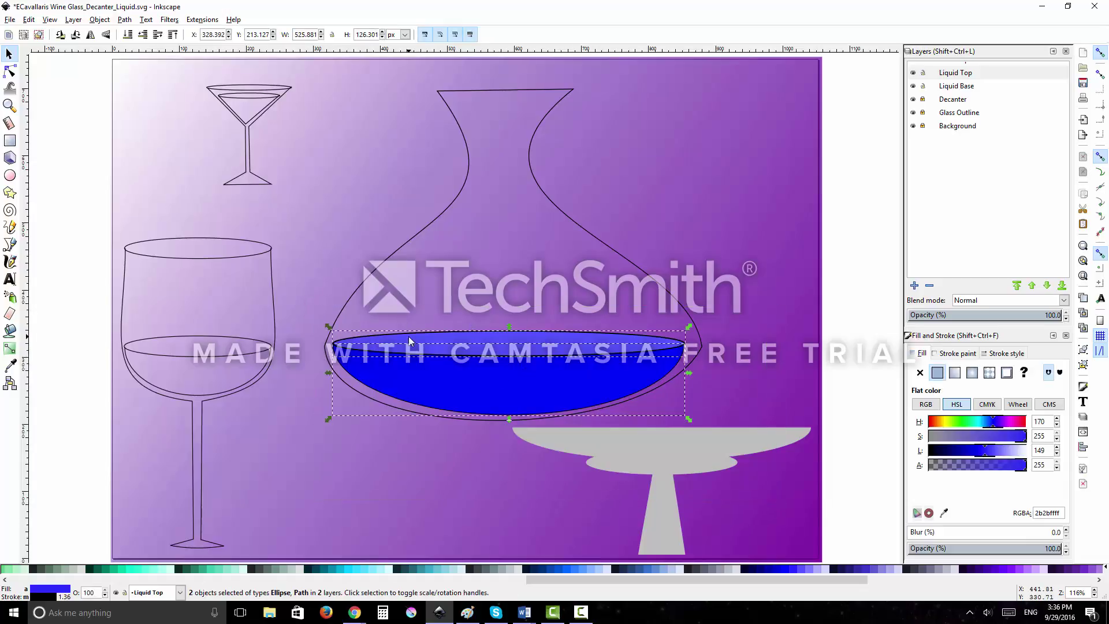
left_click(959, 354)
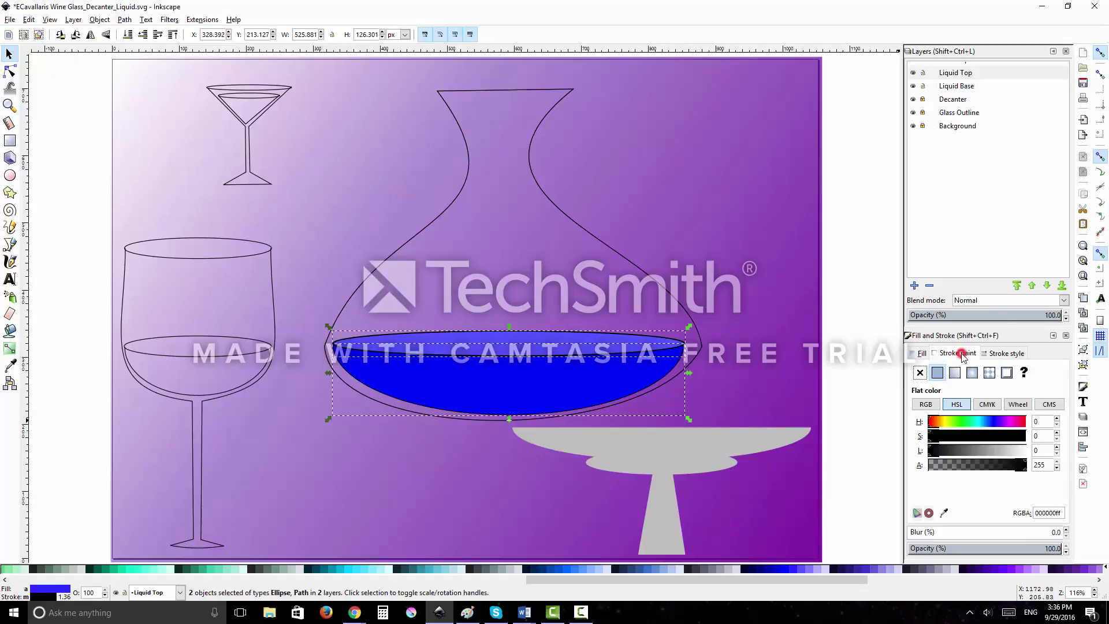
left_click(920, 372)
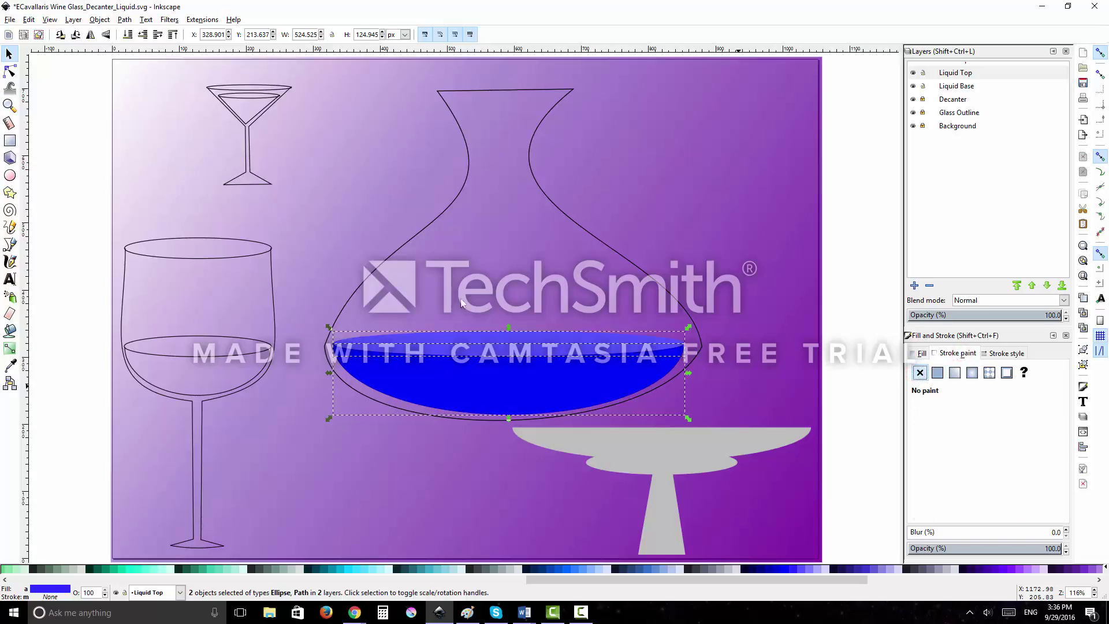
left_click(724, 331)
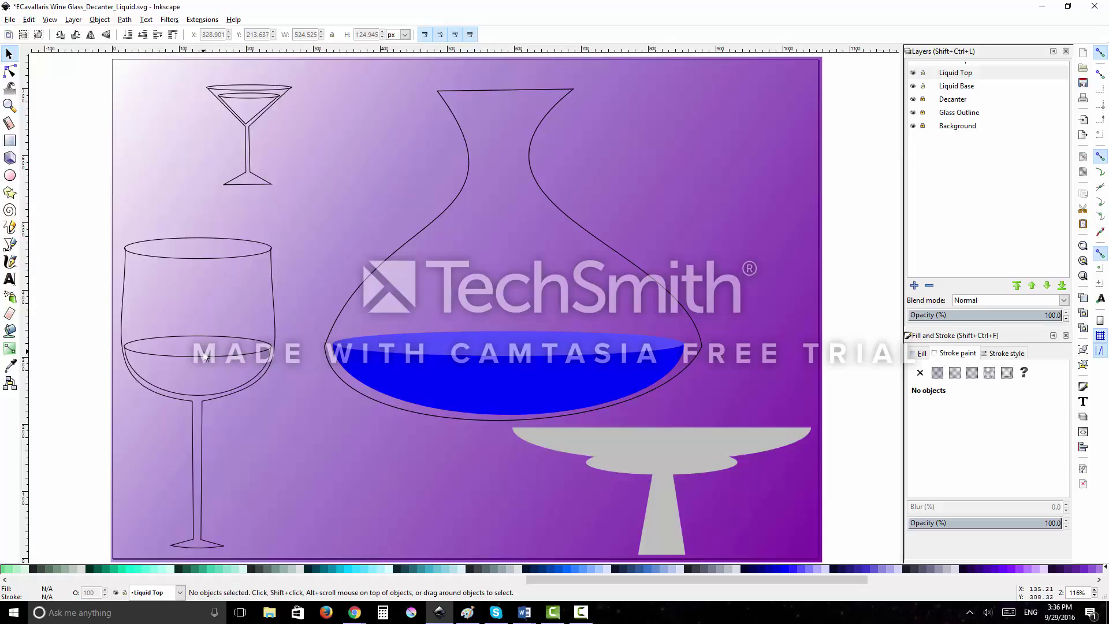
Step: Give the wine glass's Liquid Base the decanter's deep blue using the Dropper
left_click(188, 395)
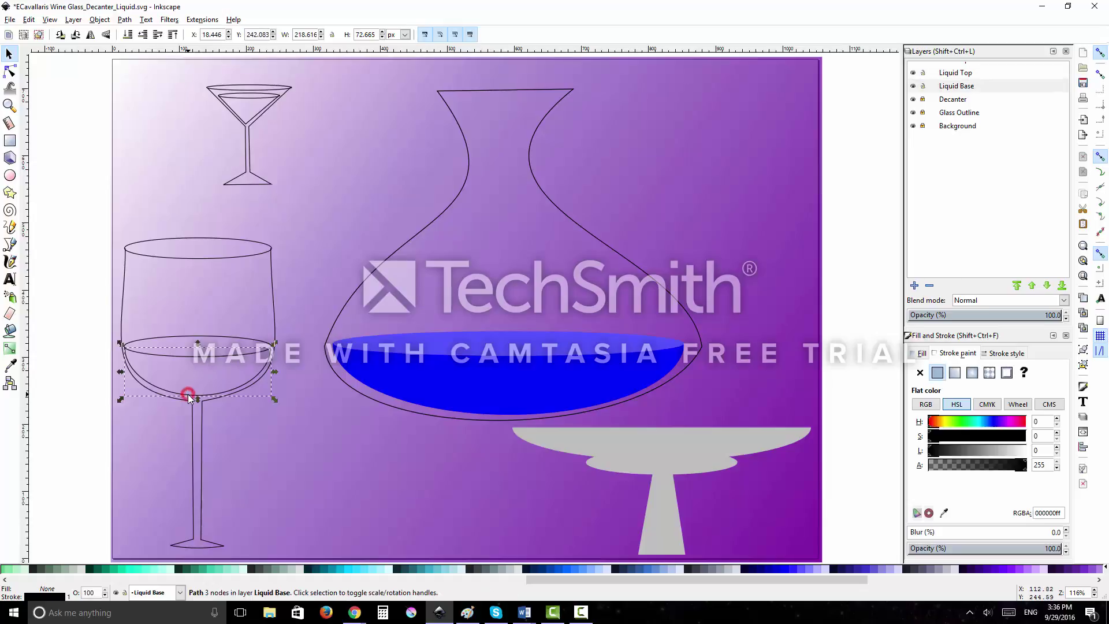
left_click(10, 367)
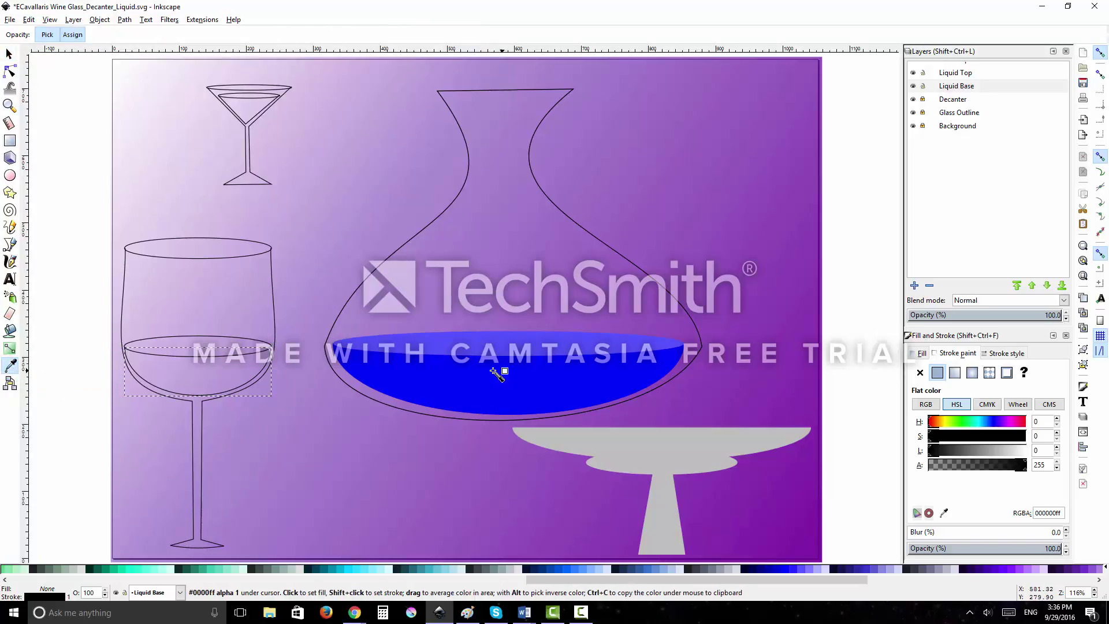
left_click(488, 375)
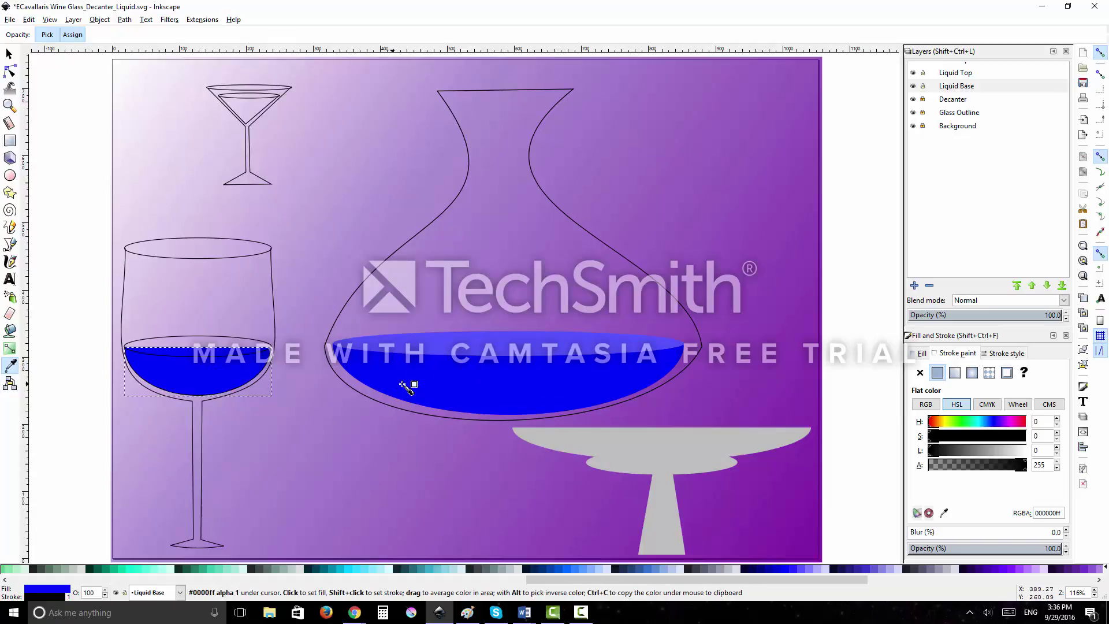
left_click(9, 53)
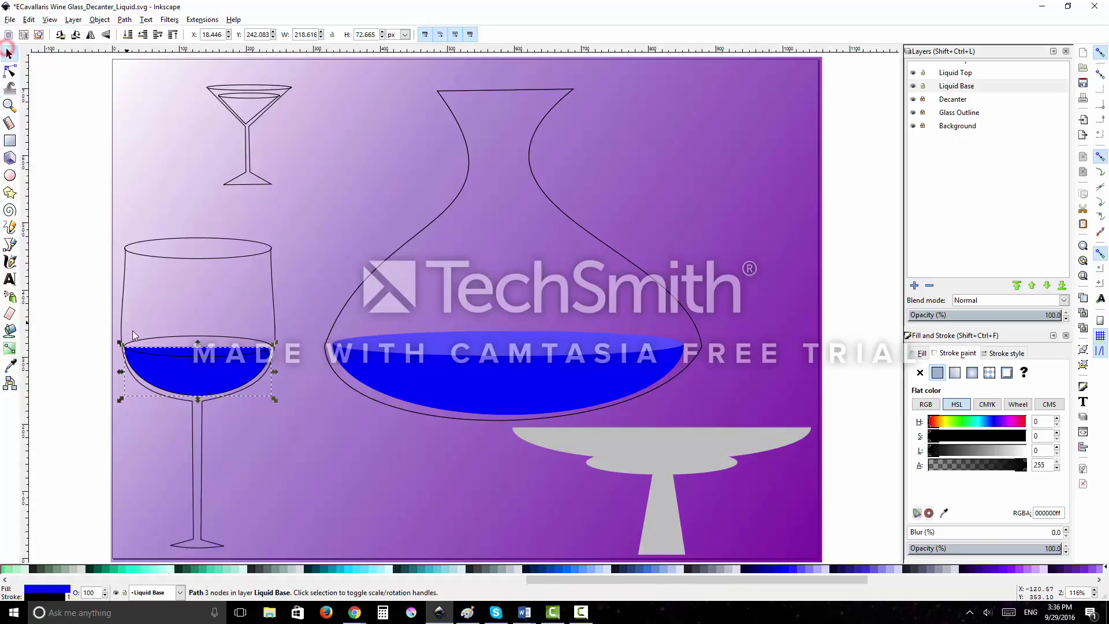
Step: Give the wine glass's Liquid Top ellipse the decanter's lighter blue using the Dropper
left_click(168, 340)
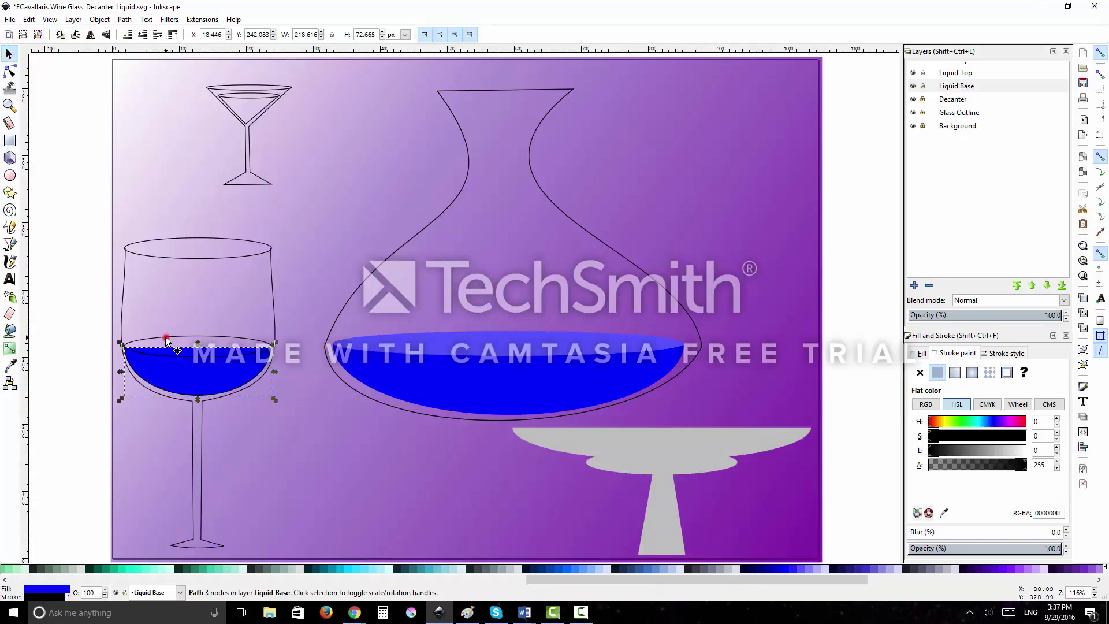
left_click(11, 365)
left_click(277, 402)
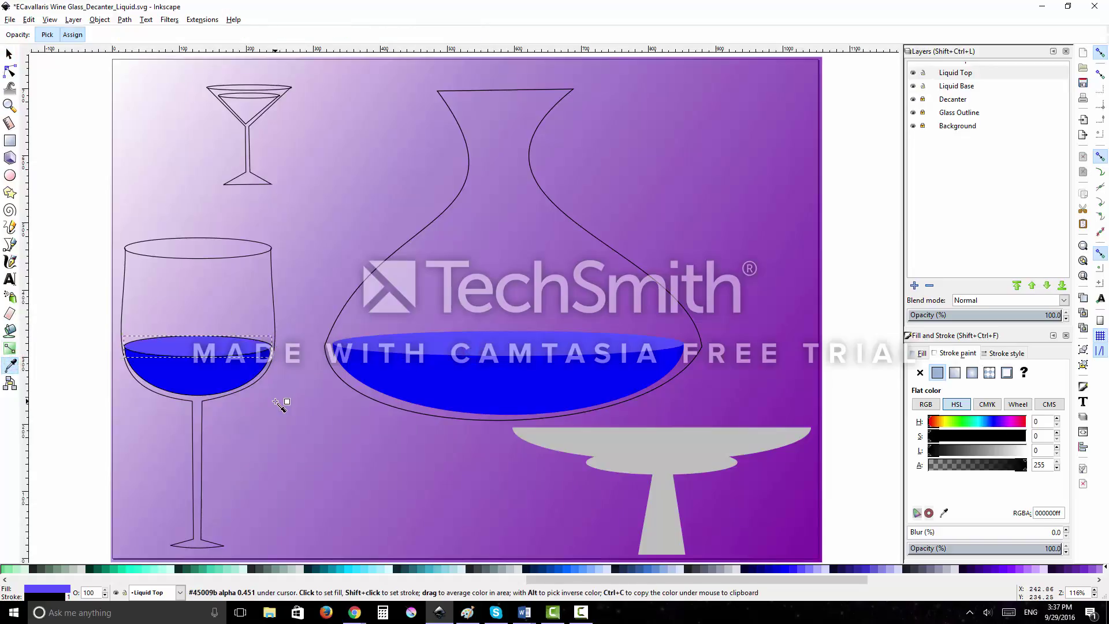
left_click(9, 54)
Step: Set the stroke of both wine-glass liquid shapes to No paint
left_click_drag(104, 292, 335, 473)
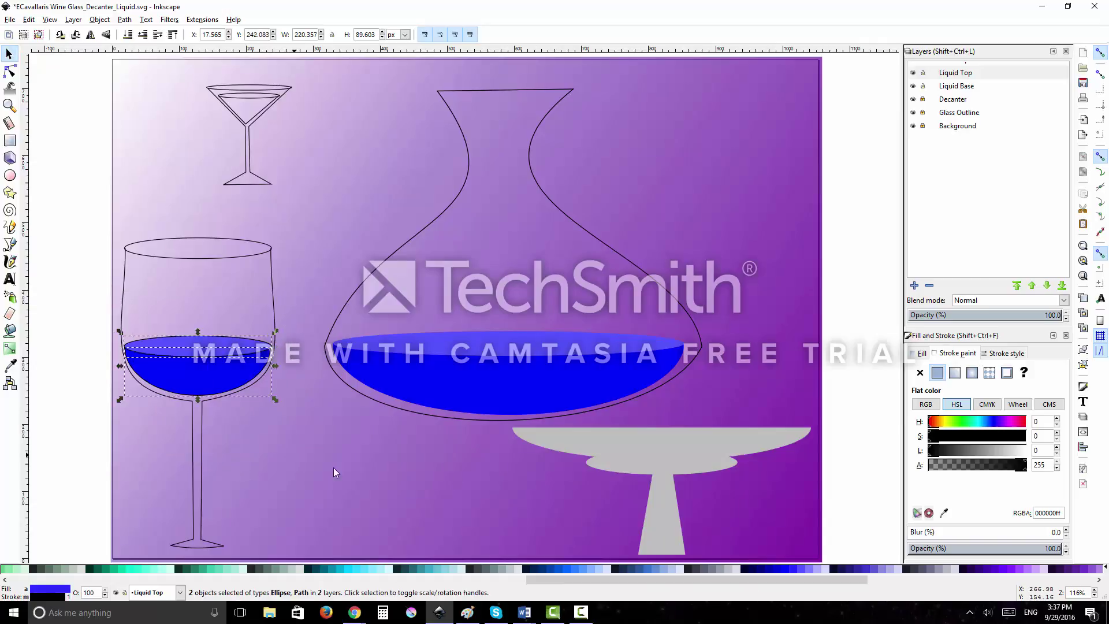
left_click(920, 373)
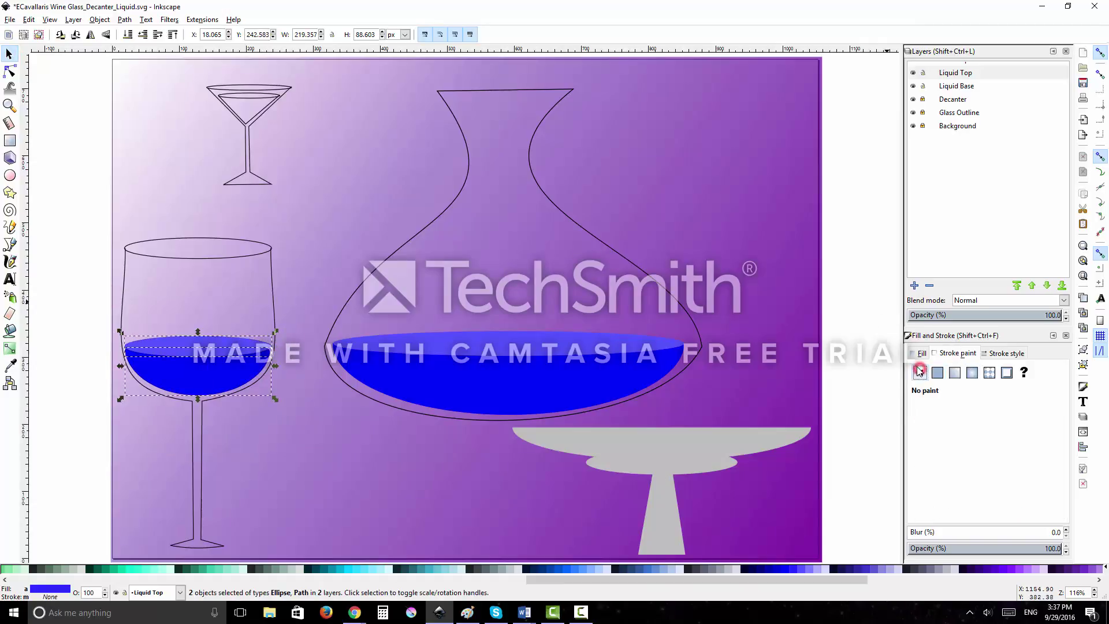
left_click(394, 433)
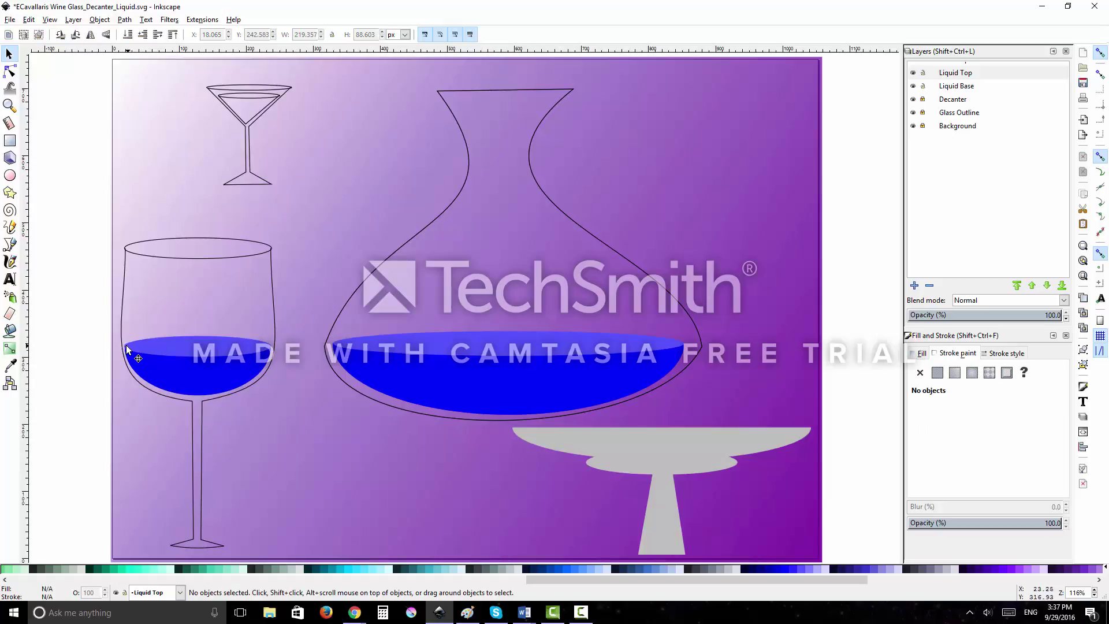
Step: Zoom in on the wine-glass liquid to check the outlines are gone, then zoom back to the page
left_click_drag(92, 331, 290, 417)
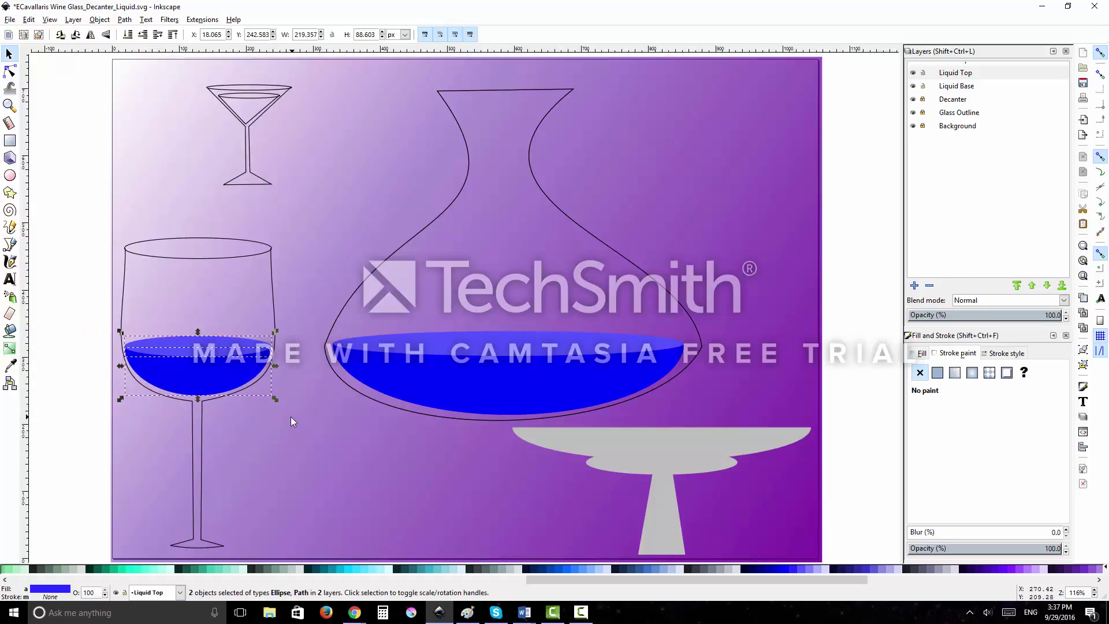
key("3")
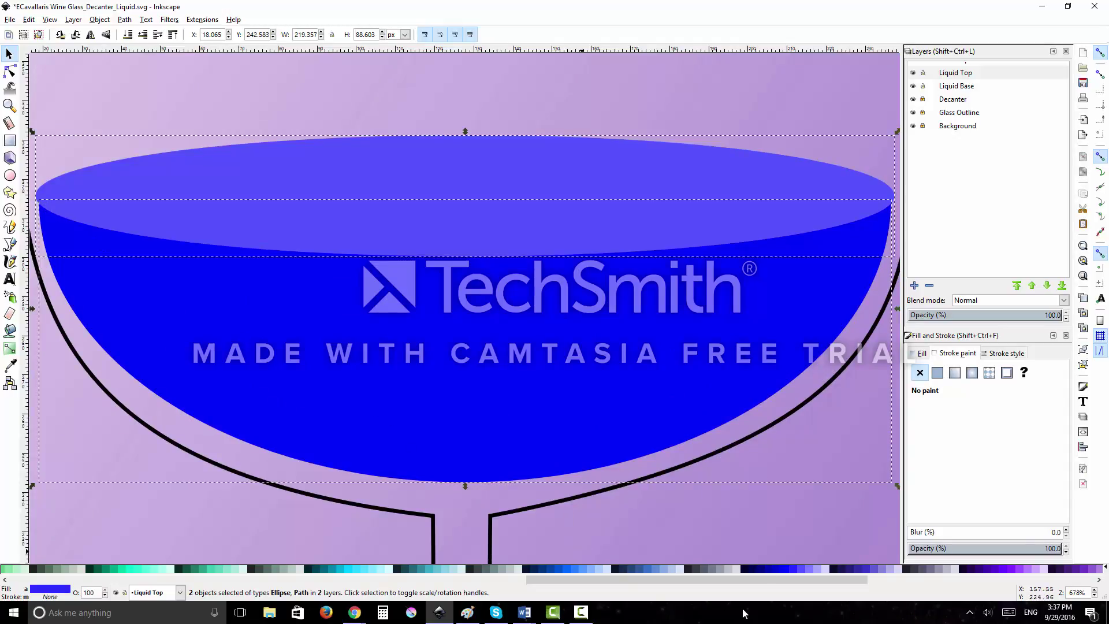
left_click(738, 516)
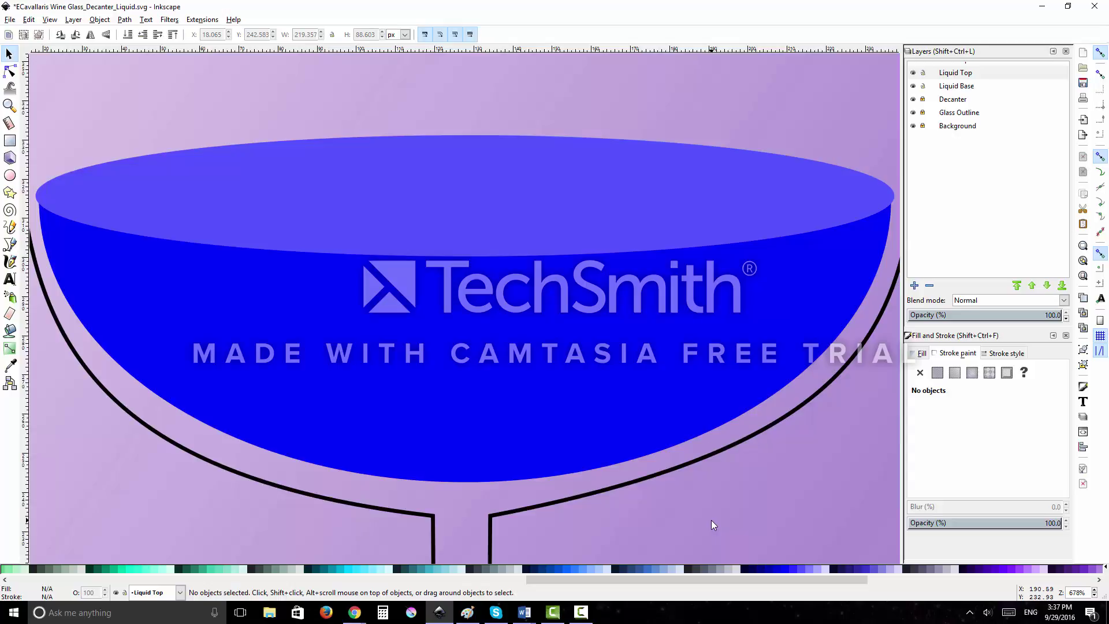
key("5")
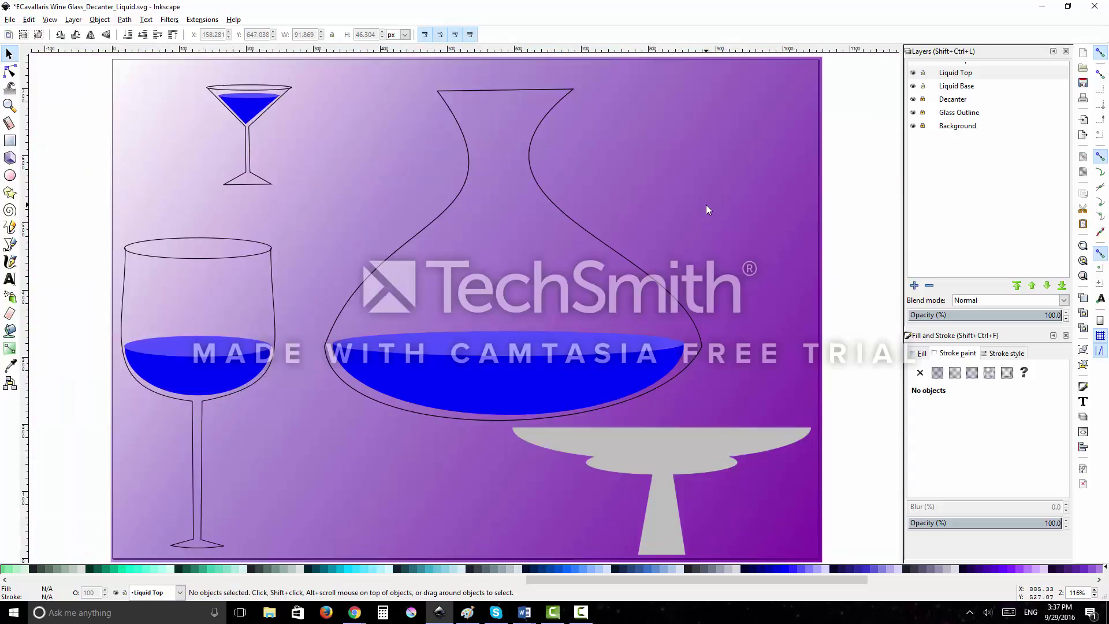